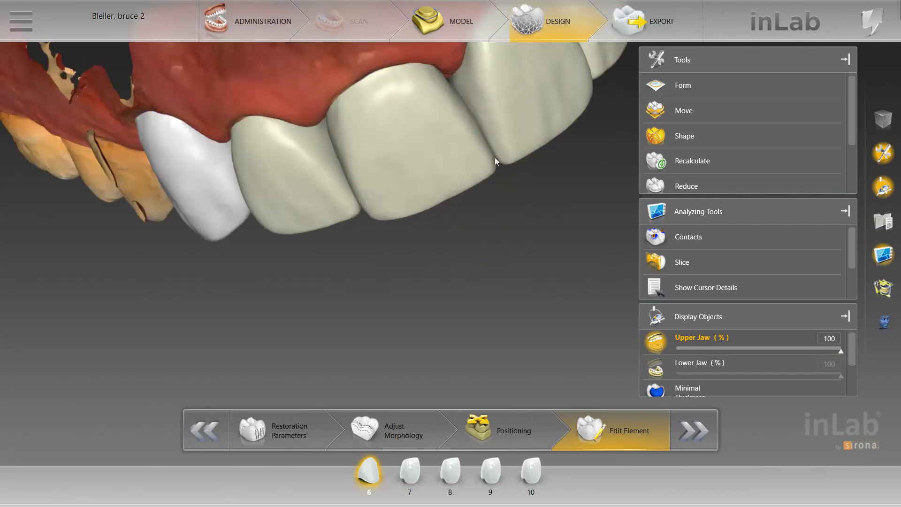
Step: Display the lower jaw together with the upper jaw and bring both into a front view
middle_drag(472, 251, 493, 232)
drag(494, 232, 471, 244)
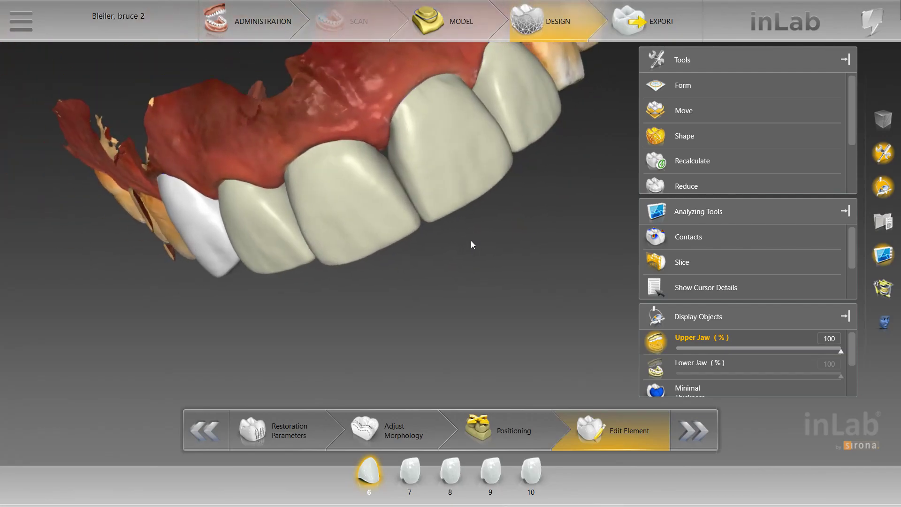
scroll(472, 238, down, 1)
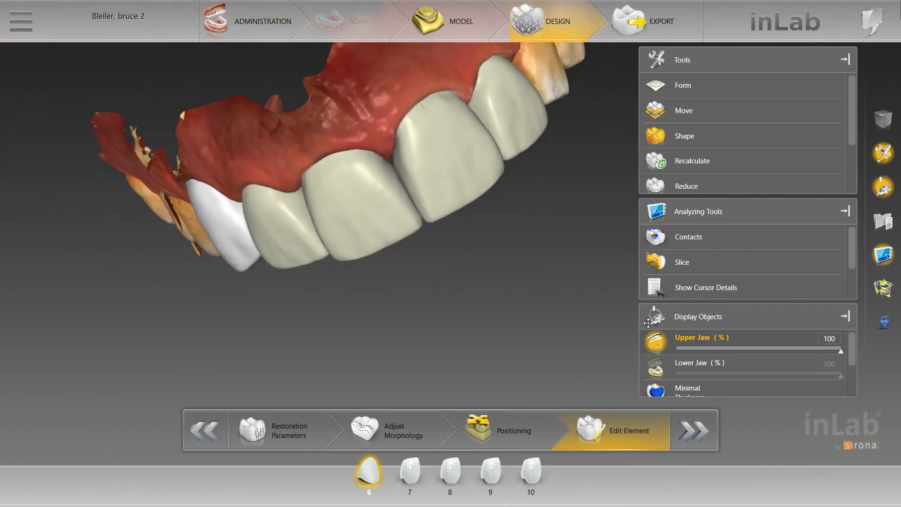
click(654, 370)
middle_drag(450, 316, 359, 271)
scroll(358, 272, down, 3)
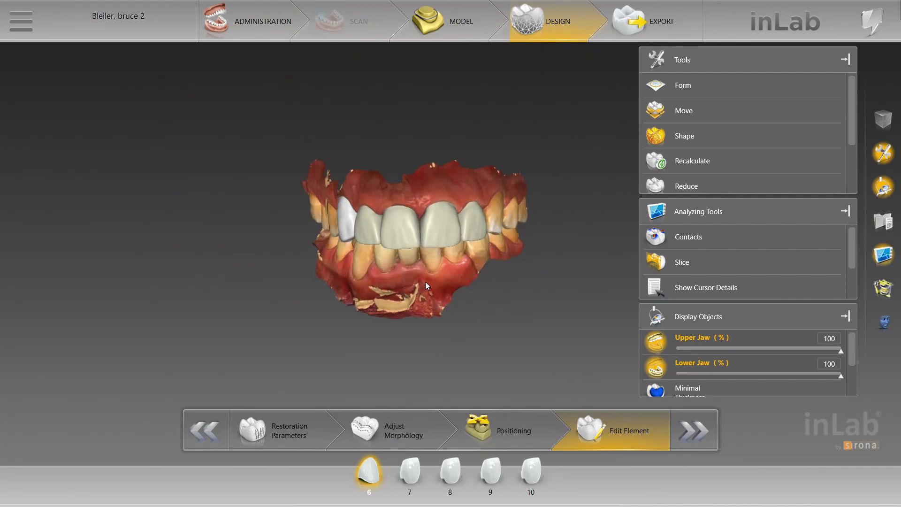
Step: Examine the restorations on teeth 6 to 10 from the front against the lower teeth, especially the midline between teeth 8 and 9
scroll(424, 283, up, 3)
middle_drag(574, 239, 581, 239)
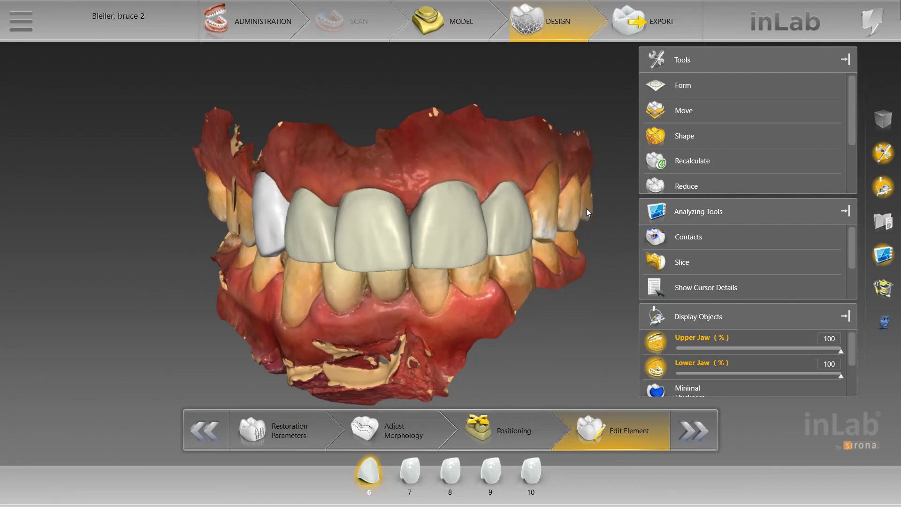
scroll(377, 280, up, 3)
scroll(378, 273, down, 3)
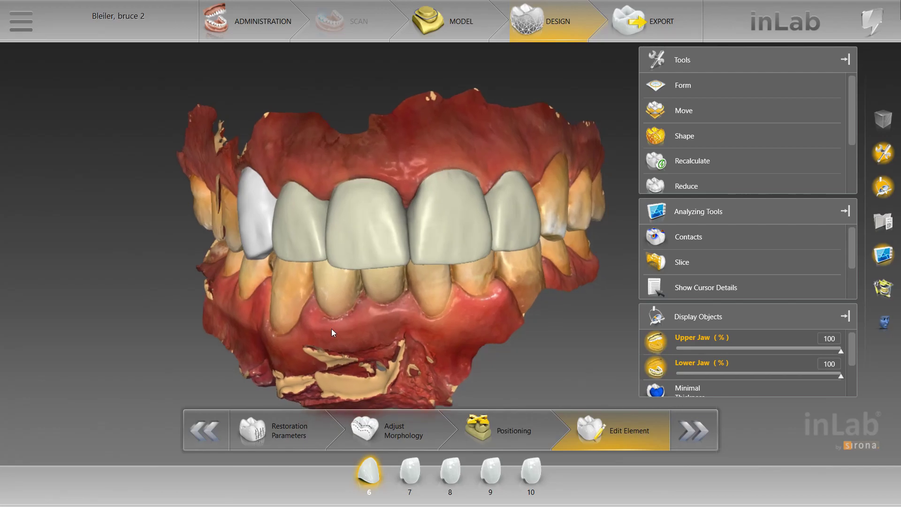
scroll(331, 330, down, 1)
middle_drag(333, 329, 447, 301)
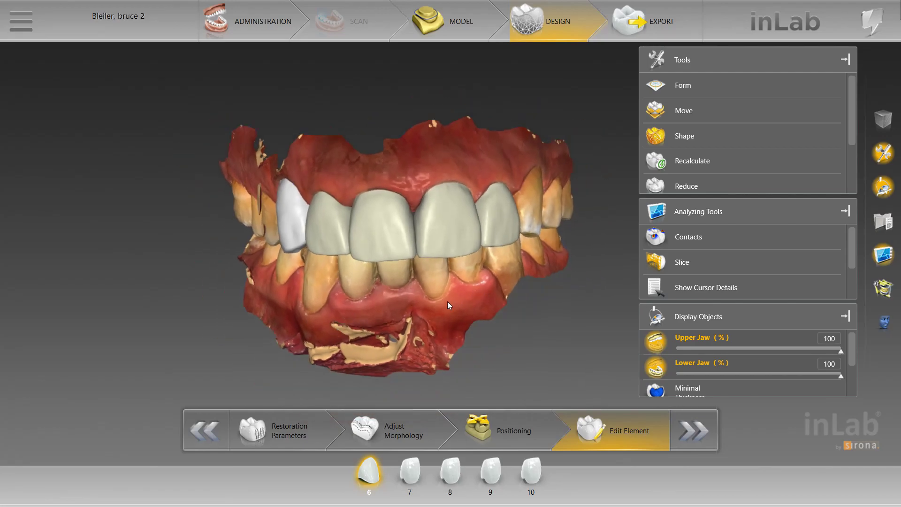
scroll(448, 301, up, 3)
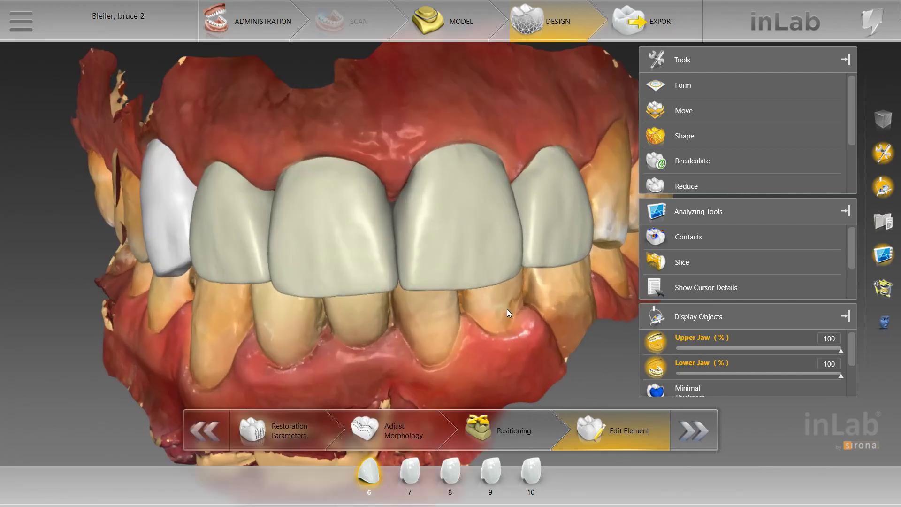
scroll(411, 283, up, 1)
scroll(410, 282, down, 3)
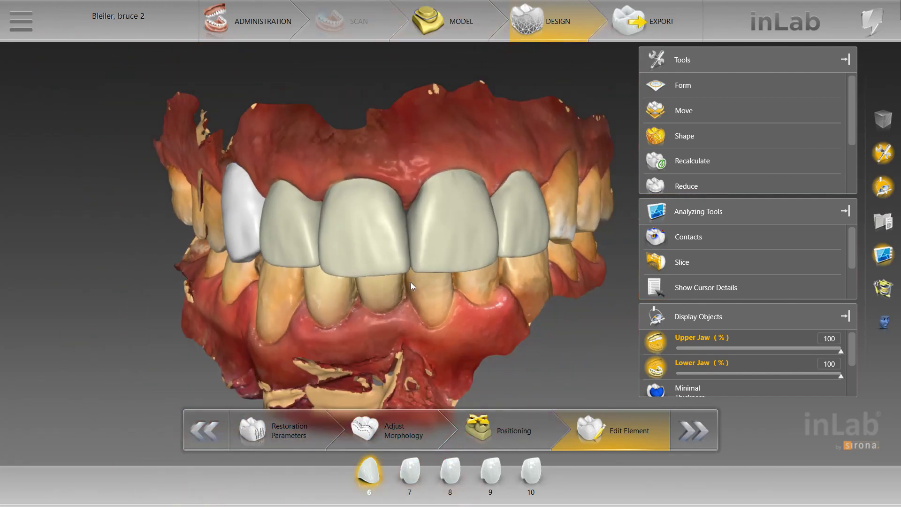
scroll(412, 282, up, 4)
scroll(394, 263, down, 2)
click(386, 254)
scroll(384, 263, down, 4)
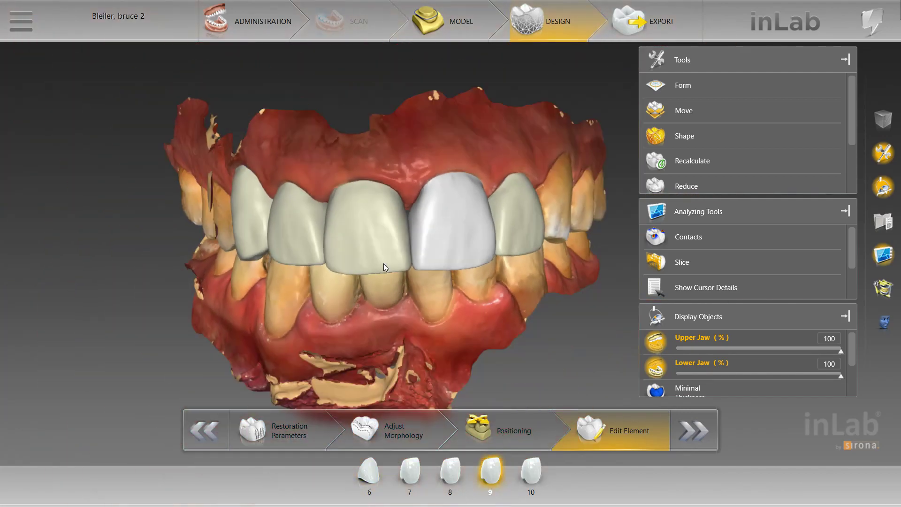
scroll(516, 257, up, 4)
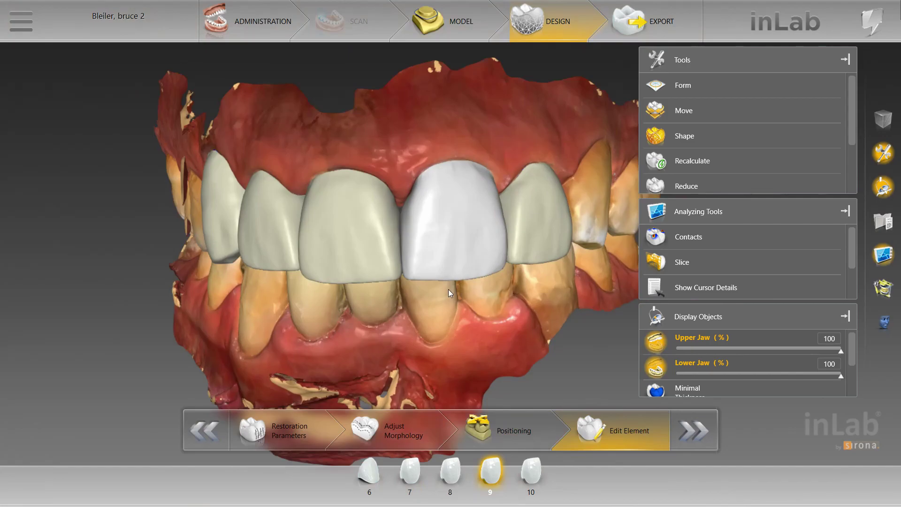
scroll(540, 250, down, 1)
drag(559, 241, 562, 238)
scroll(559, 241, up, 2)
drag(401, 129, 519, 112)
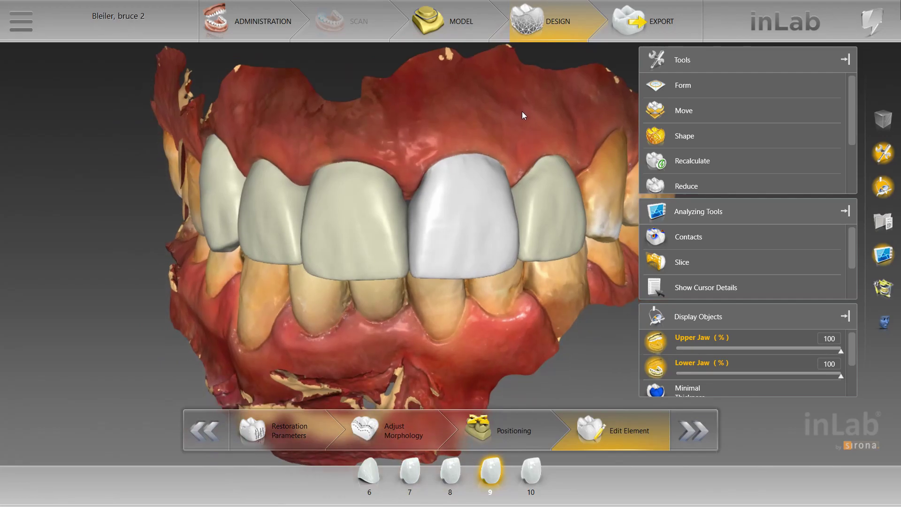
drag(606, 160, 467, 124)
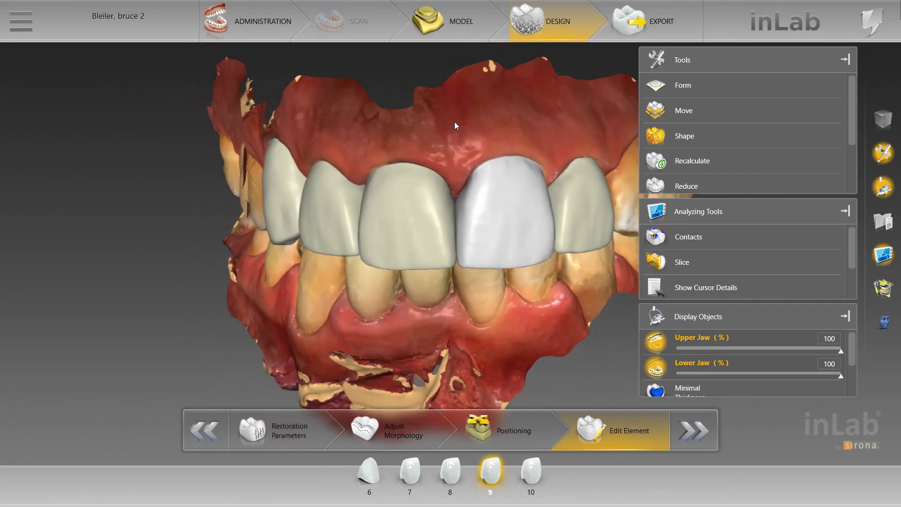
scroll(462, 123, up, 5)
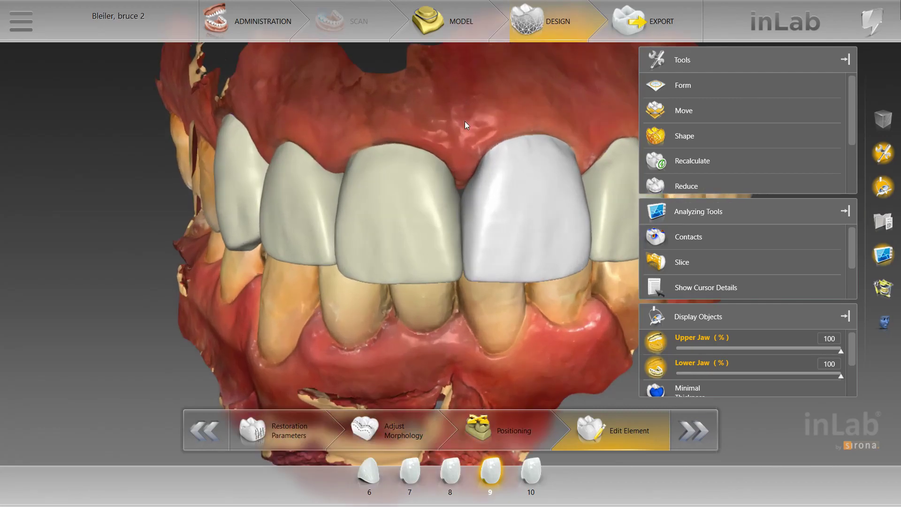
scroll(404, 194, down, 3)
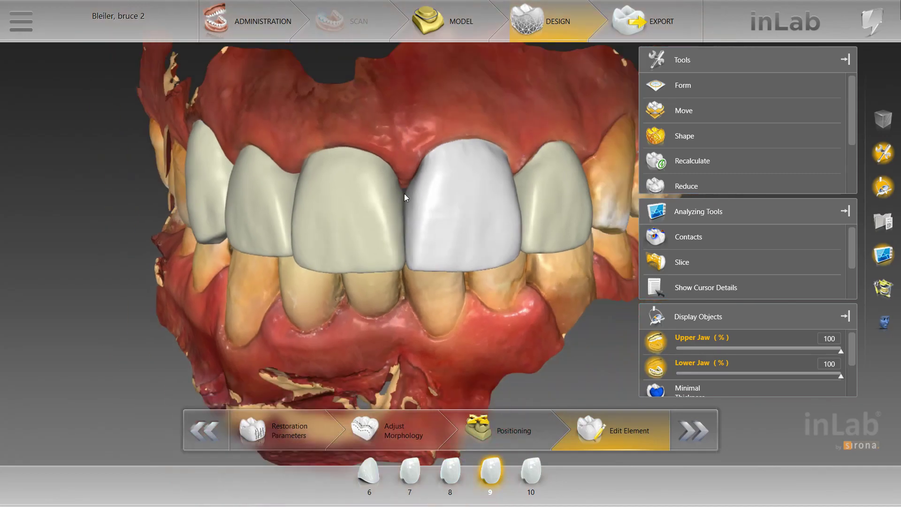
Step: Reshape the edges of teeth 8 and 9 along the midline with the Individual 2-Directional Shape tool at size 2.90
click(396, 221)
right_click(398, 219)
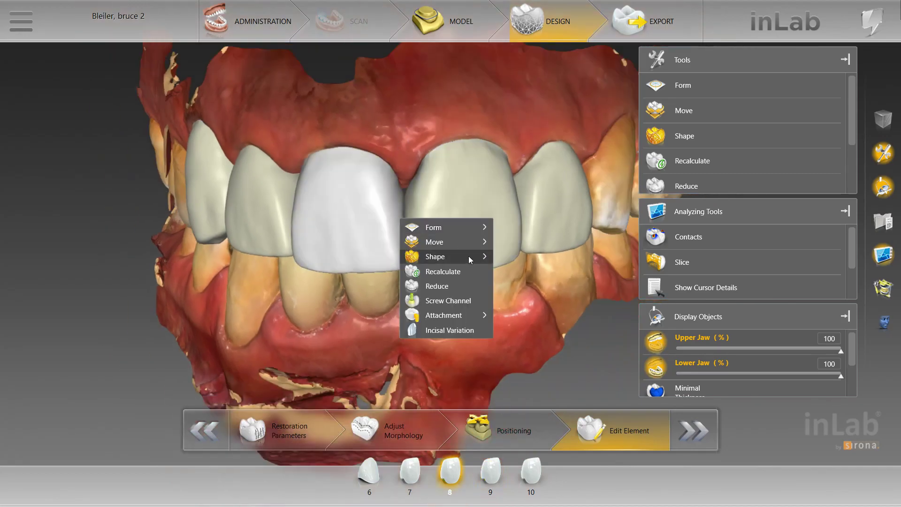
mouse_move(470, 258)
click(567, 258)
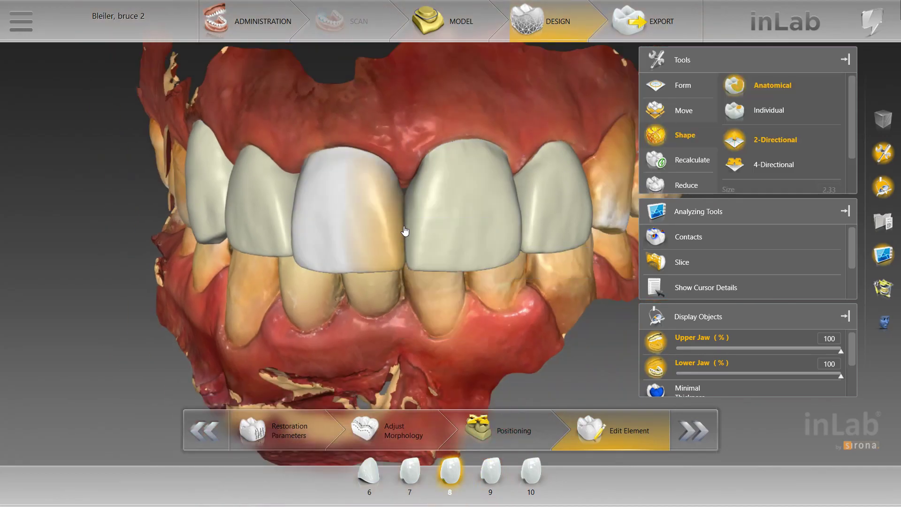
click(770, 110)
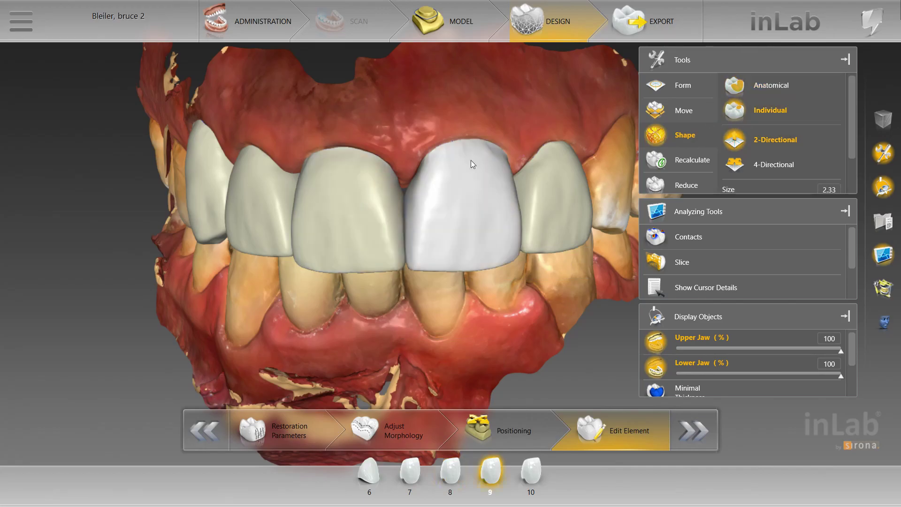
click(465, 134)
click(467, 176)
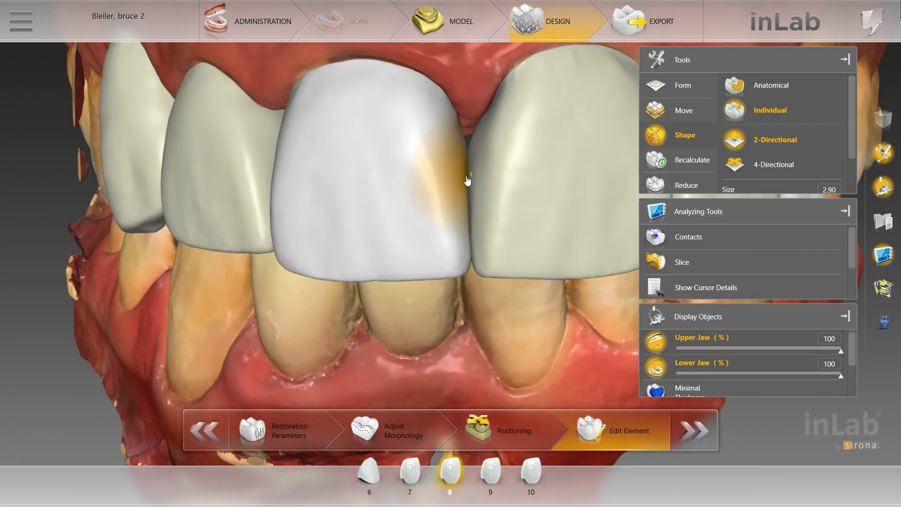
click(472, 183)
click(467, 221)
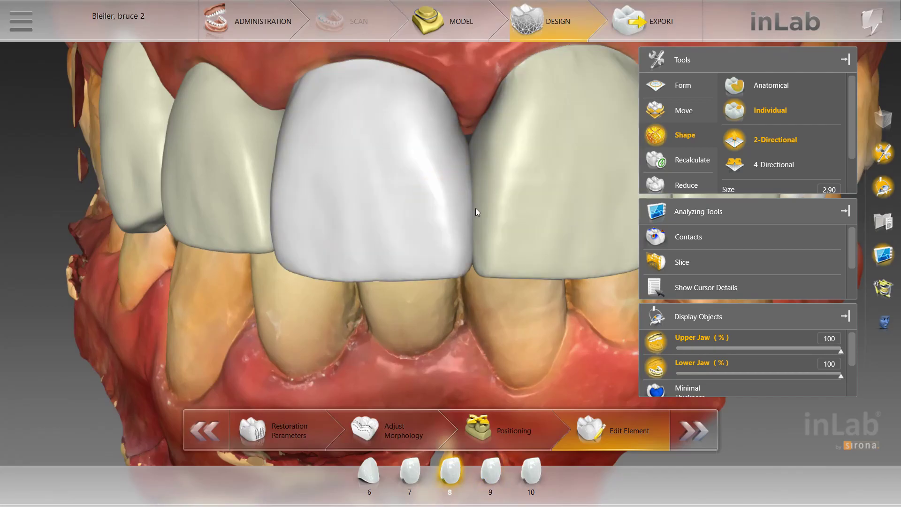
click(474, 208)
click(469, 232)
click(477, 244)
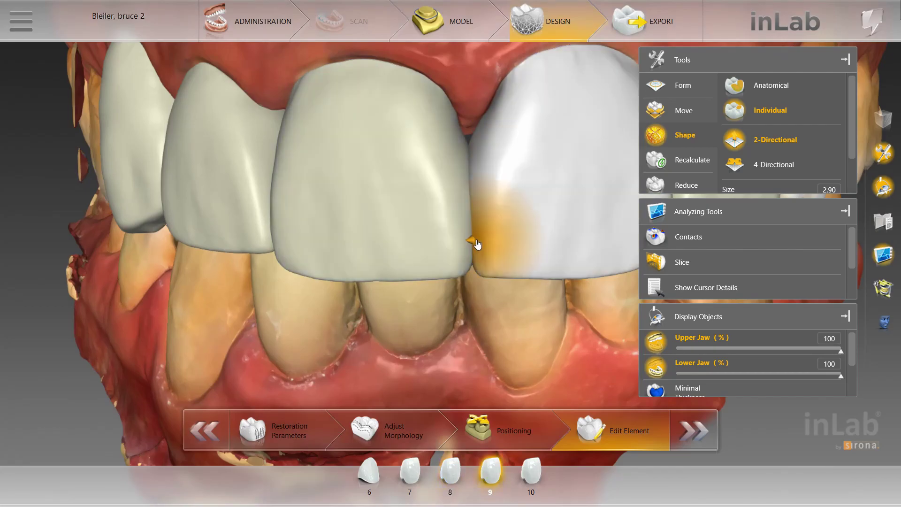
Step: Adjust the midline sides of teeth 8 and 9 with the Shape tool in Anatomical mode
click(777, 93)
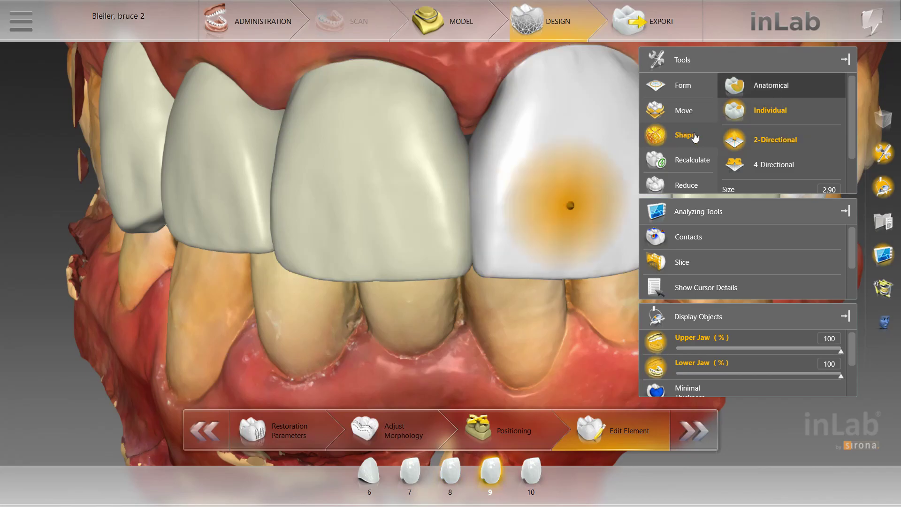
click(470, 256)
click(482, 258)
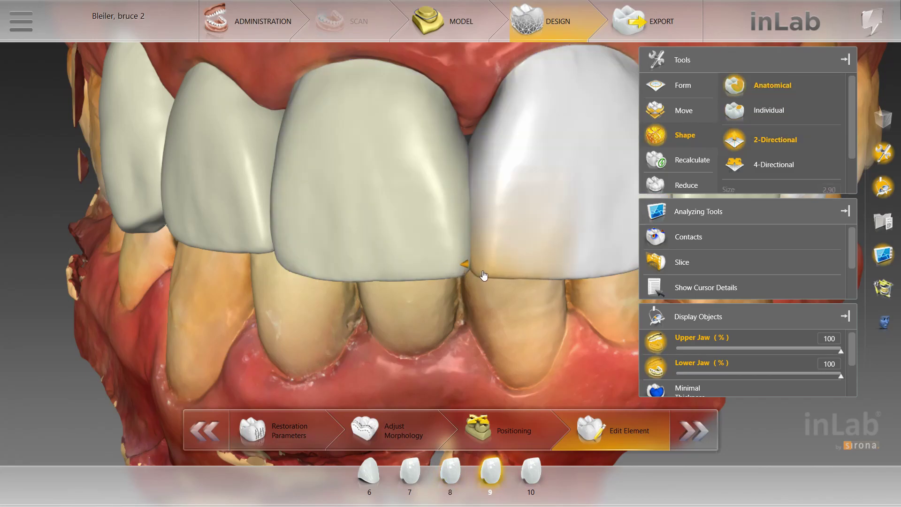
click(463, 216)
click(471, 219)
scroll(628, 300, down, 3)
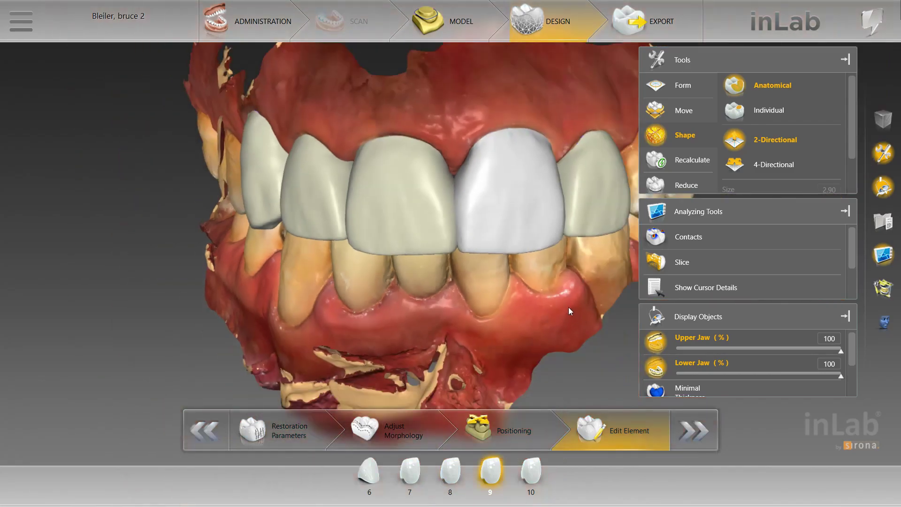
Step: Refine the incisal corner of tooth 8 at the midline with the Shape tool in Individual mode
click(769, 110)
click(473, 266)
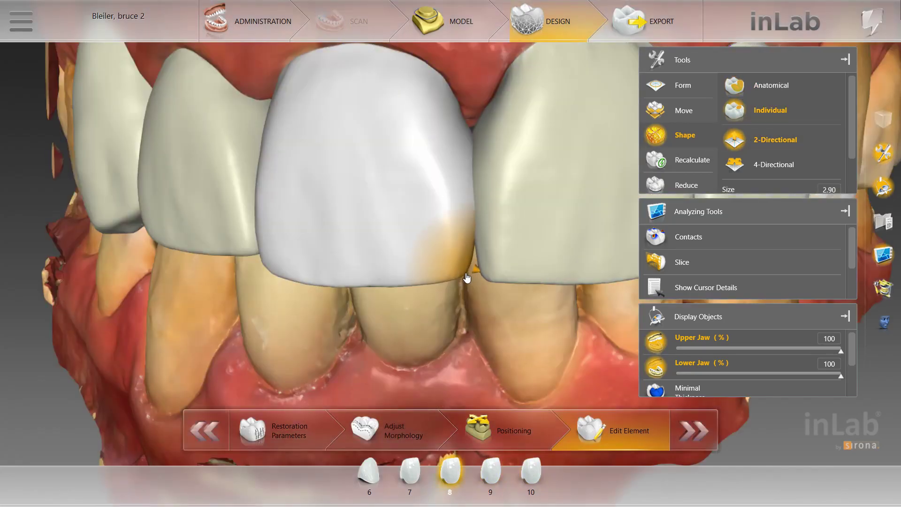
drag(468, 270, 472, 276)
click(479, 198)
Step: Hide the lower jaw and reshape the midline contact between teeth 8 and 9 from the palatal side
middle_drag(477, 202, 476, 384)
click(659, 366)
right_drag(505, 339, 505, 185)
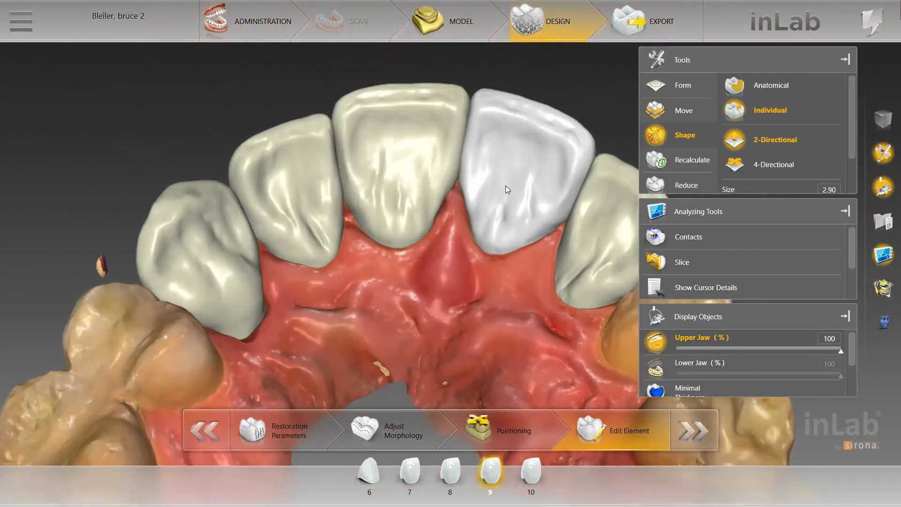
click(460, 160)
click(461, 161)
click(458, 162)
drag(457, 164, 467, 173)
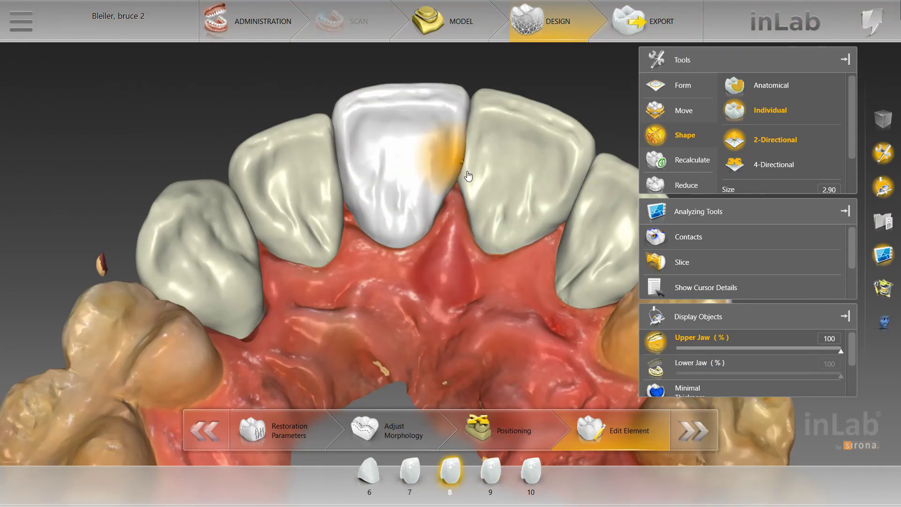
click(480, 138)
Step: Adjust the midline edge of tooth 9 from the facial side with the Individual Shape tool
right_drag(480, 91, 496, 295)
scroll(510, 286, down, 3)
scroll(476, 276, up, 5)
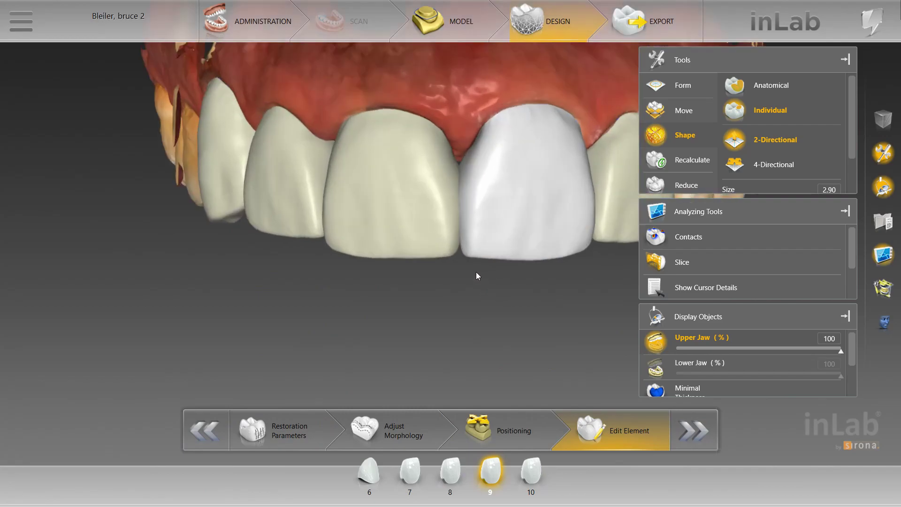
scroll(478, 276, up, 5)
right_drag(481, 221, 491, 157)
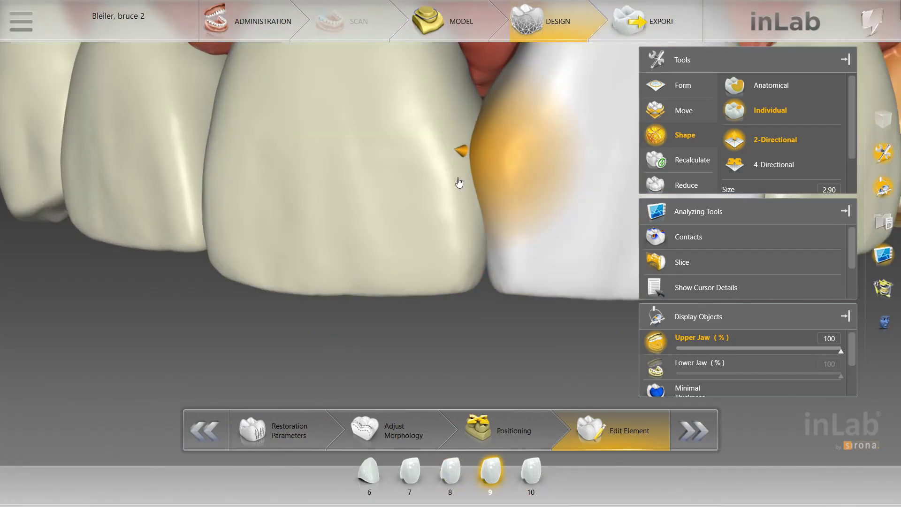
click(477, 164)
drag(534, 123, 505, 133)
click(541, 175)
Step: Display the lower jaw again and select tooth 10
scroll(539, 179, down, 8)
right_drag(394, 298, 397, 304)
click(655, 368)
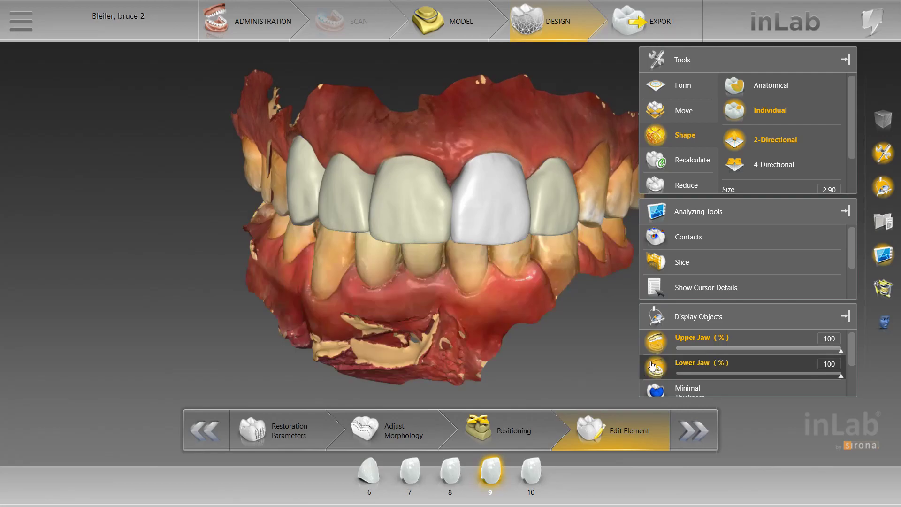
right_drag(521, 304, 597, 225)
click(595, 220)
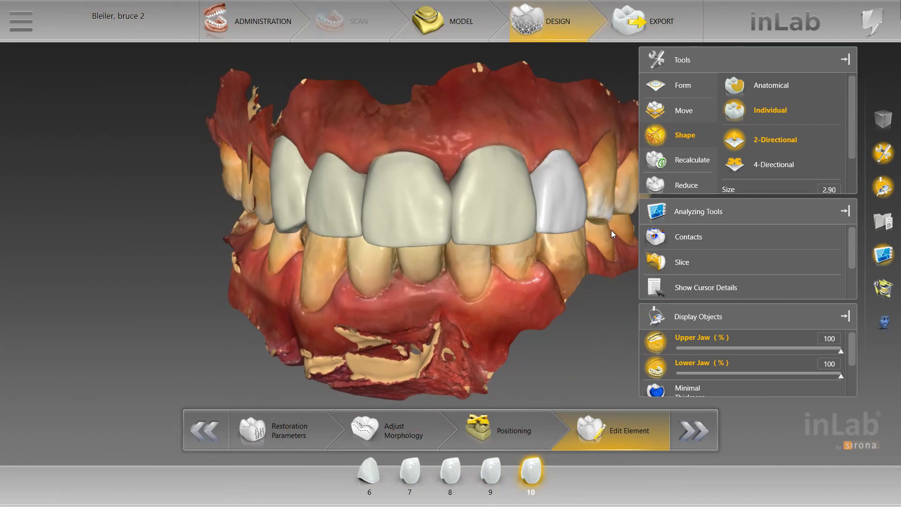
Step: Touch up the facing edges of teeth 8 and 9 near the gum and the incisal corner with the Individual Shape tool
click(505, 197)
click(470, 166)
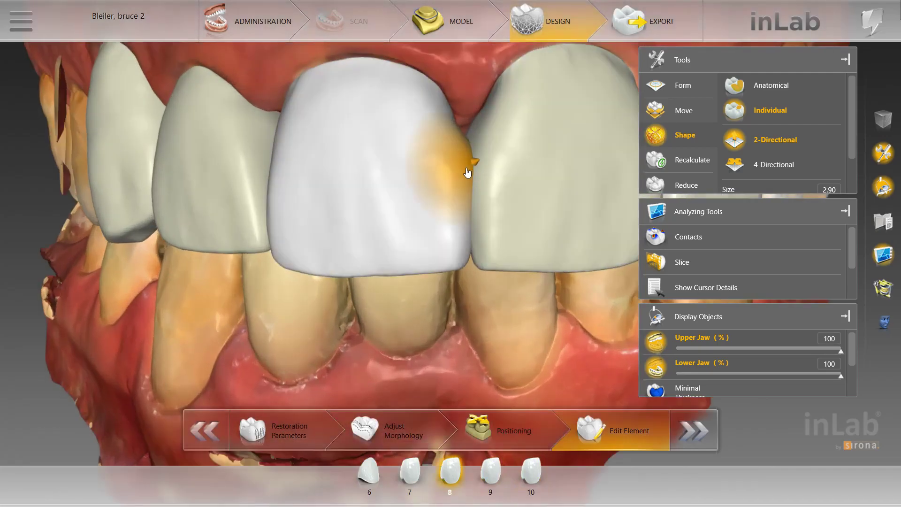
click(475, 249)
scroll(465, 278, down, 5)
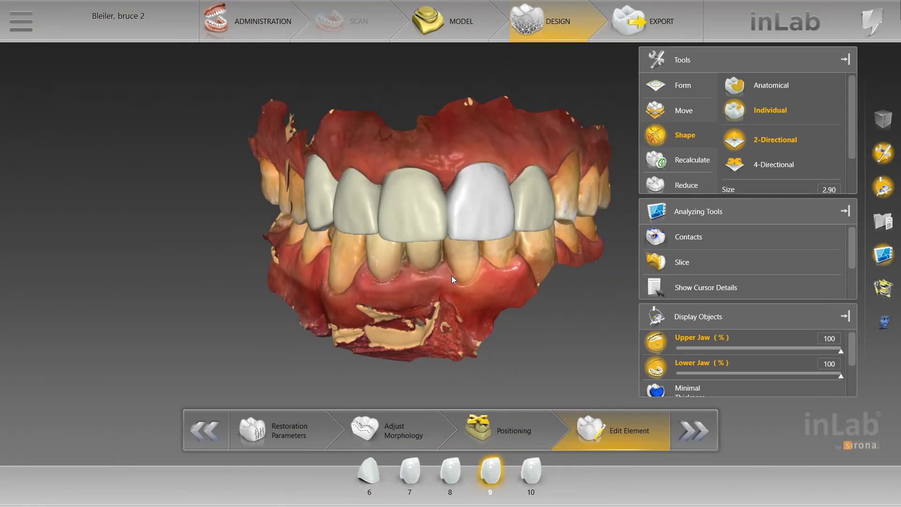
scroll(460, 264, up, 5)
Step: Switch the Individual Shape tool to 4-Directional for close work on the front teeth
click(605, 176)
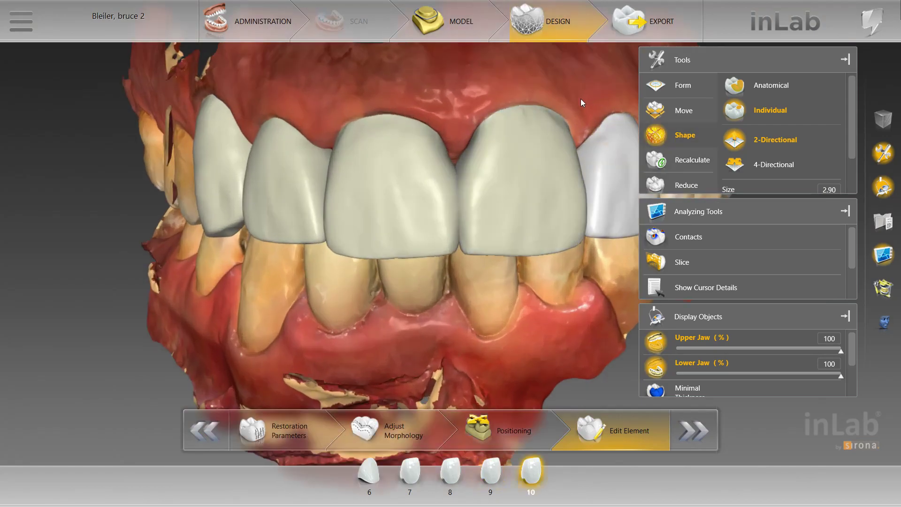
scroll(585, 98, down, 1)
right_drag(587, 100, 558, 103)
click(451, 213)
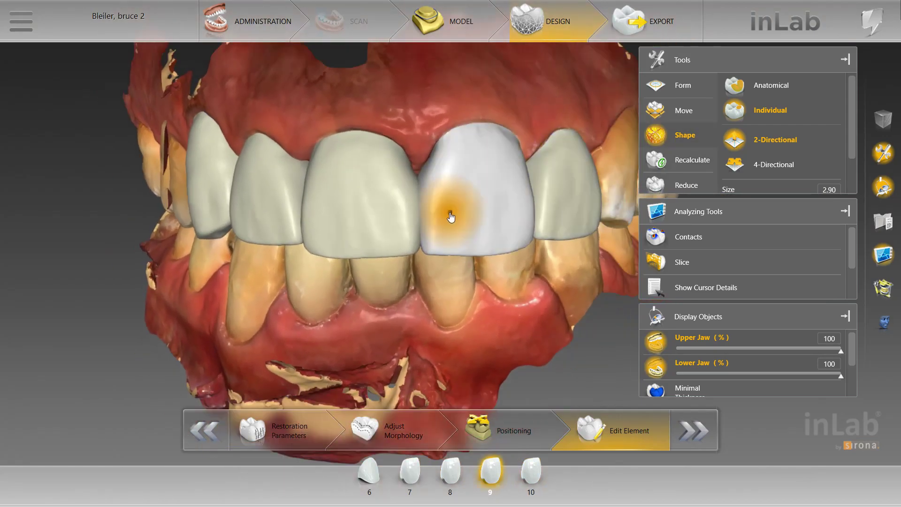
click(787, 173)
scroll(422, 303, up, 5)
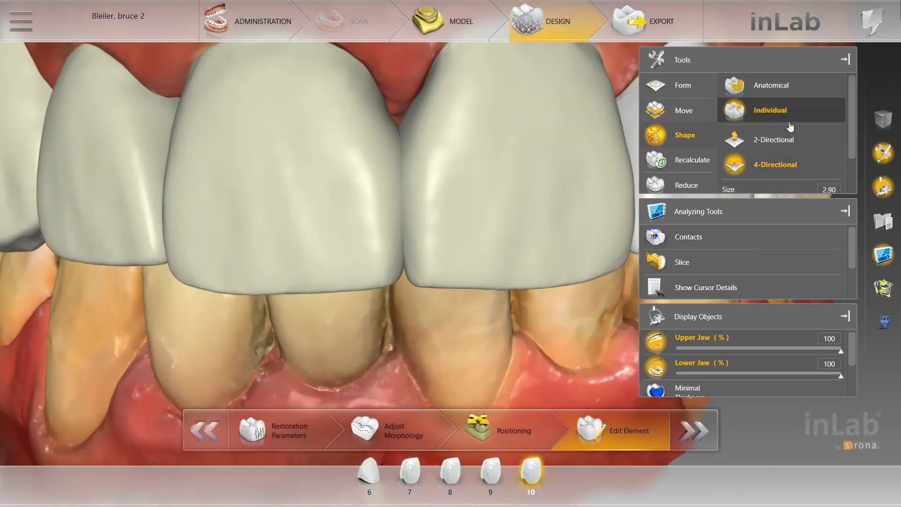
Step: Select tooth 8 and reduce the Individual Shape tool's size to 1.95 for fine work on its midline incisal corner
click(428, 252)
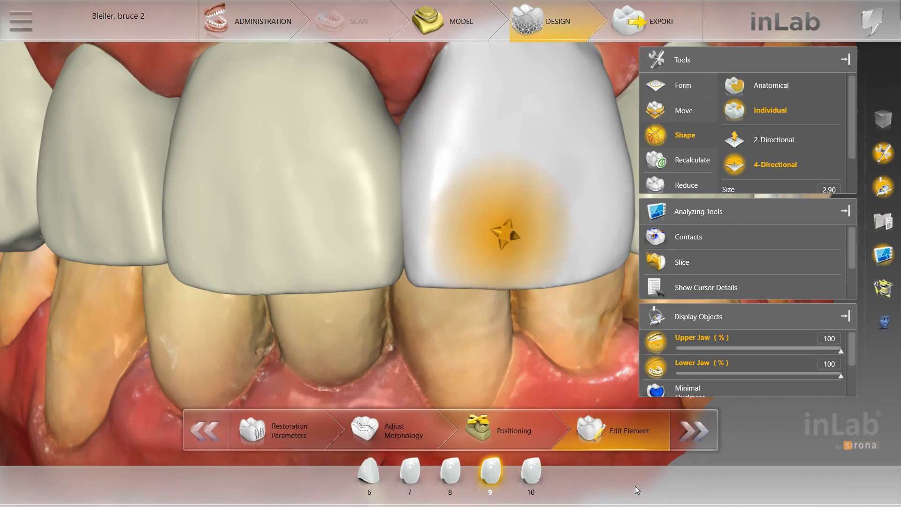
scroll(434, 209, down, 3)
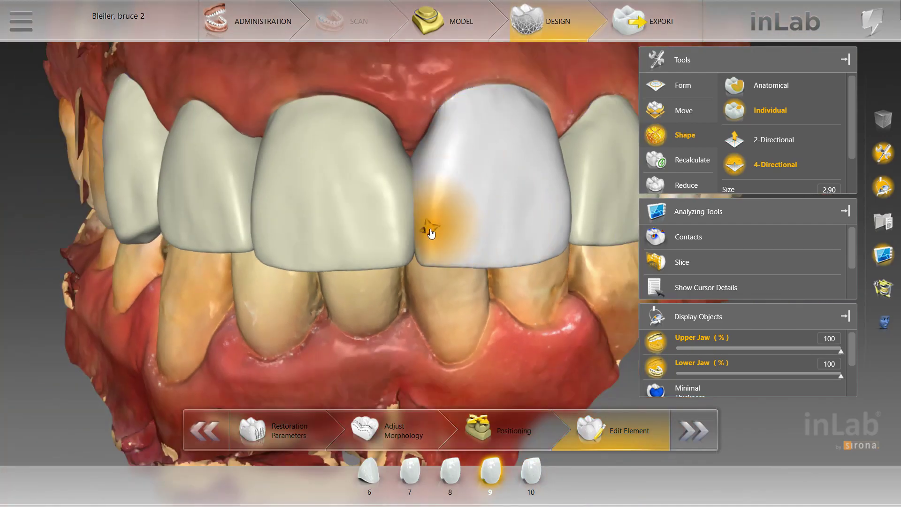
click(393, 199)
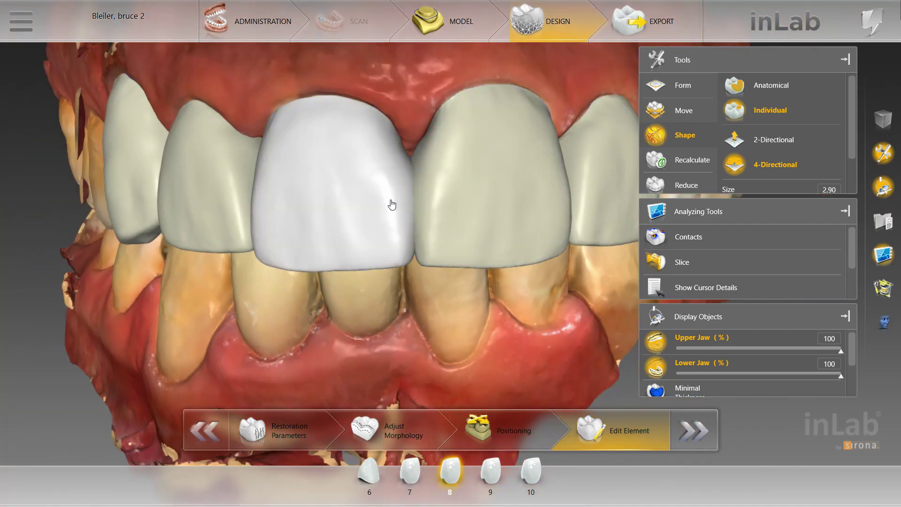
scroll(375, 225, up, 3)
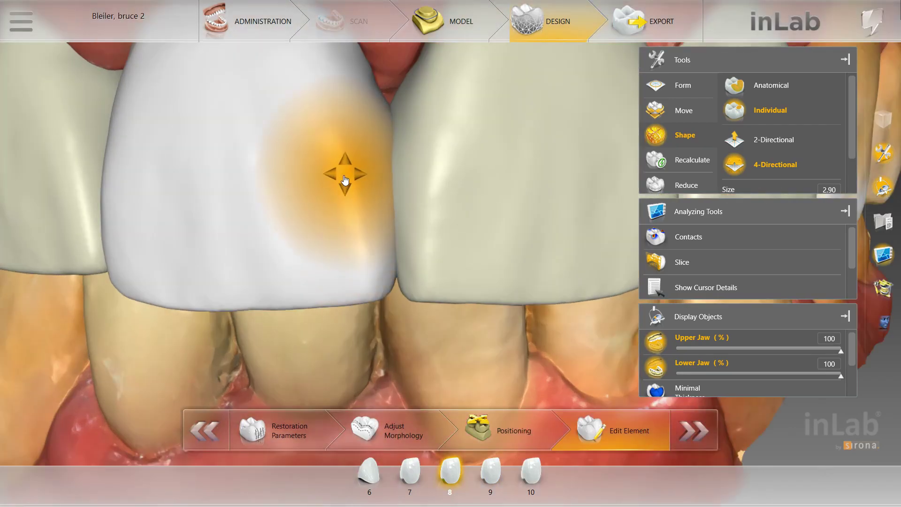
scroll(345, 178, down, 3)
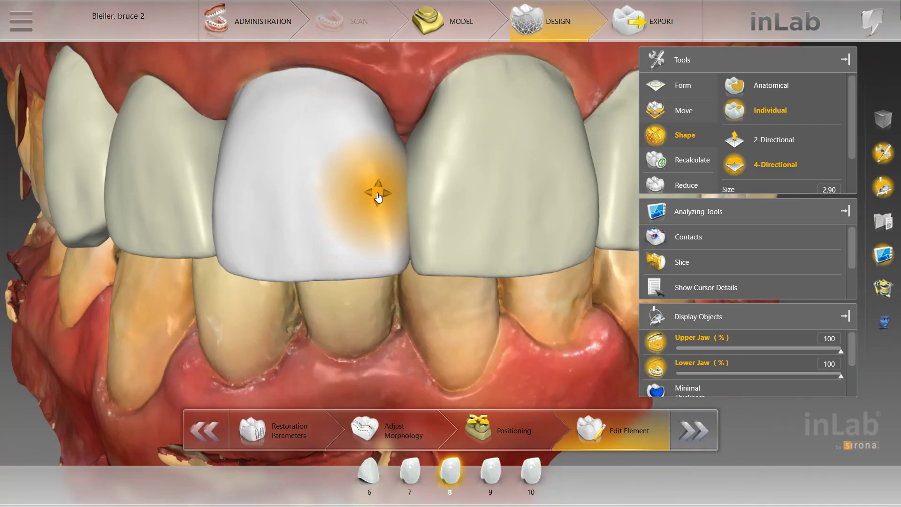
ctrl+scroll(387, 284, down, 5)
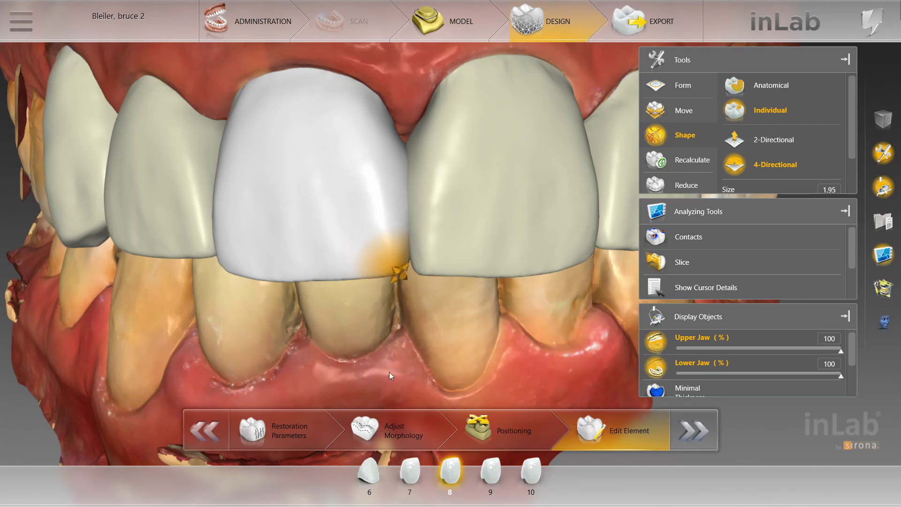
scroll(501, 307, down, 5)
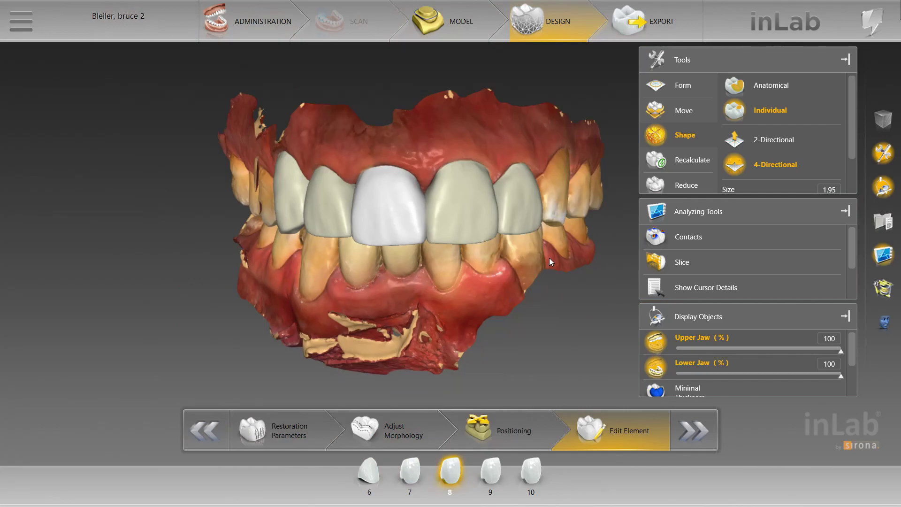
scroll(331, 309, up, 5)
scroll(335, 305, up, 3)
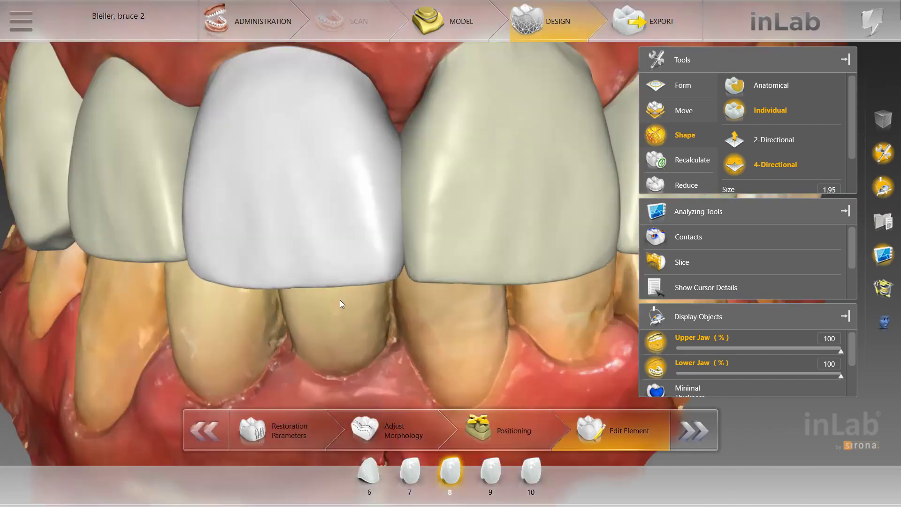
Step: Select tooth 9 and inspect the front restorations from the facial side, toggling the lower jaw off and on
click(412, 240)
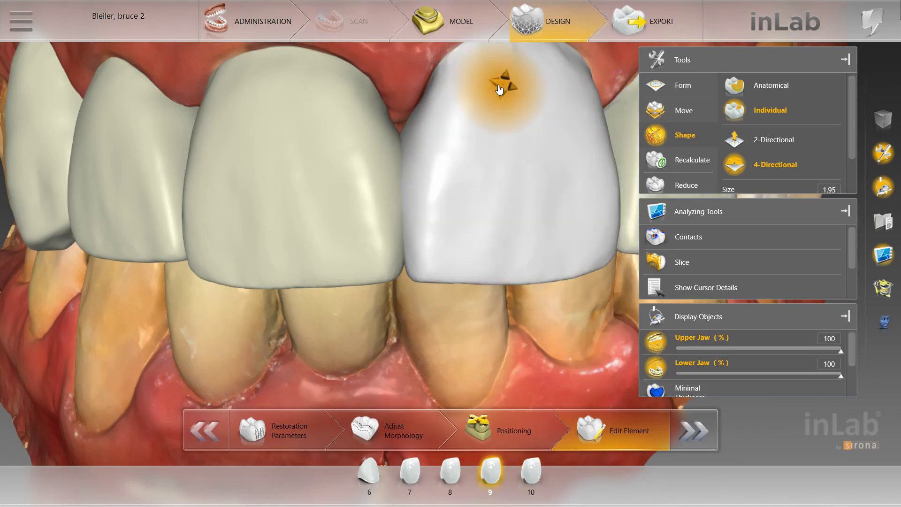
scroll(406, 350, down, 2)
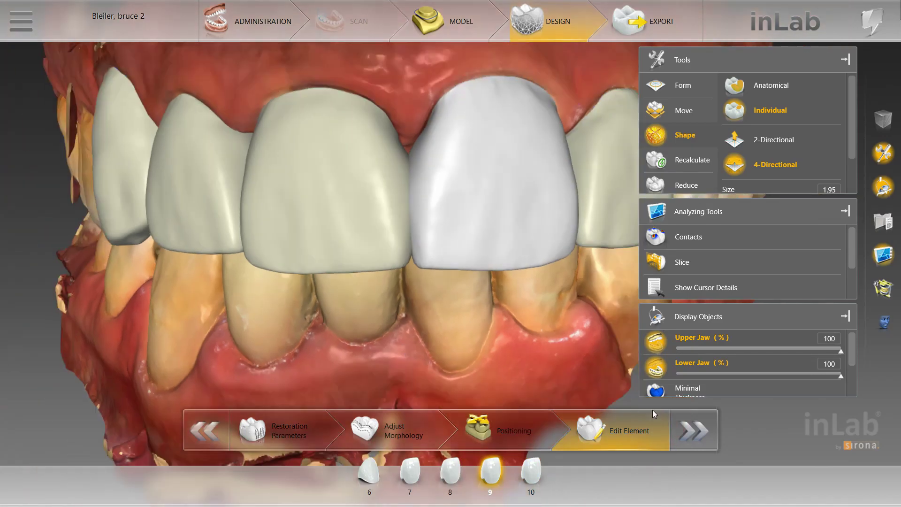
click(651, 370)
click(652, 370)
scroll(488, 368, down, 5)
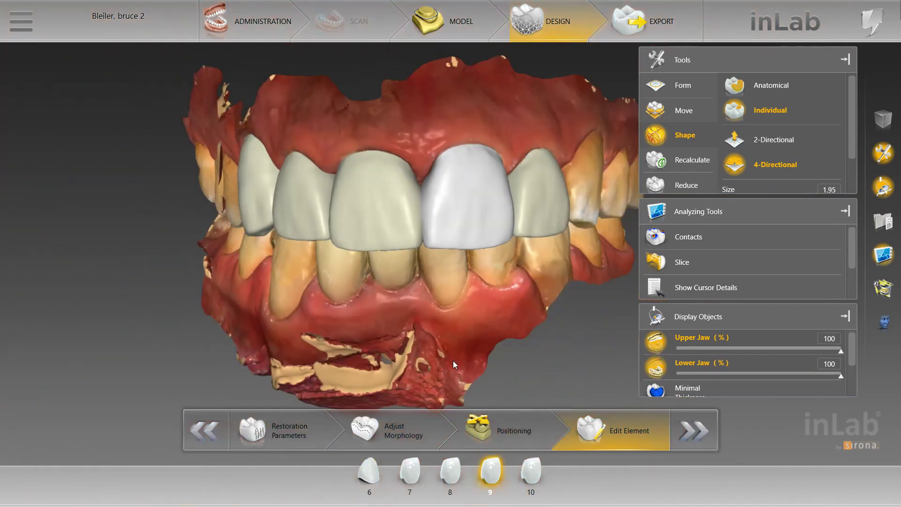
drag(339, 332, 289, 270)
mouse_move(288, 270)
right_down()
mouse_move(288, 258)
mouse_move(294, 269)
right_up()
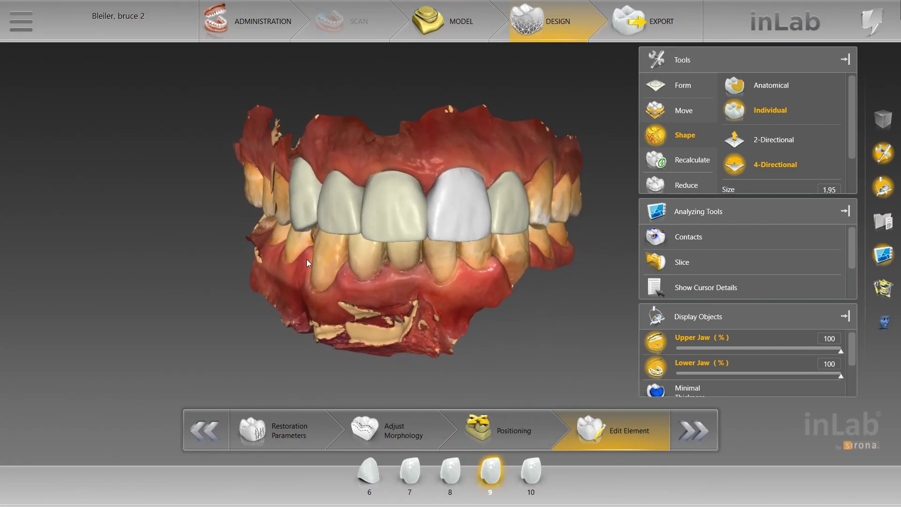
Step: Compare tooth 9 with the lower arch by hiding the upper jaw, and display both jaws again
click(653, 342)
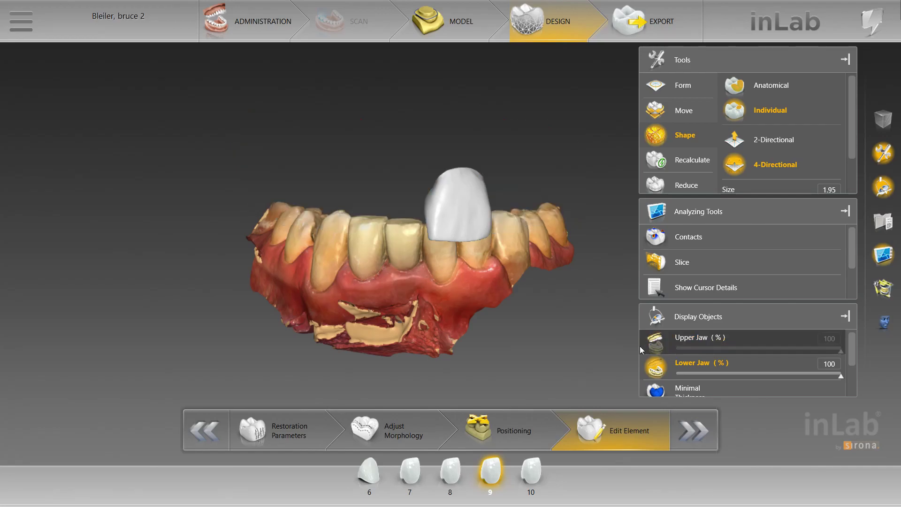
right_drag(486, 282, 484, 290)
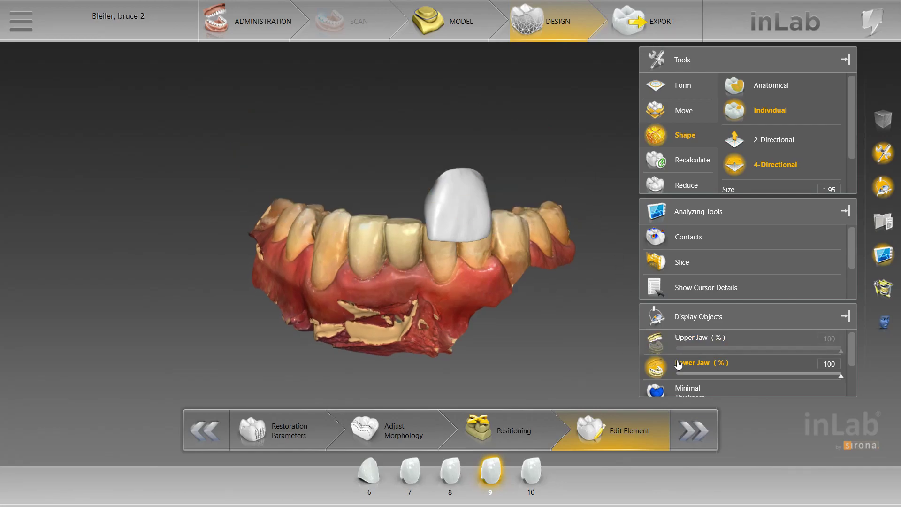
click(655, 367)
click(655, 342)
click(655, 366)
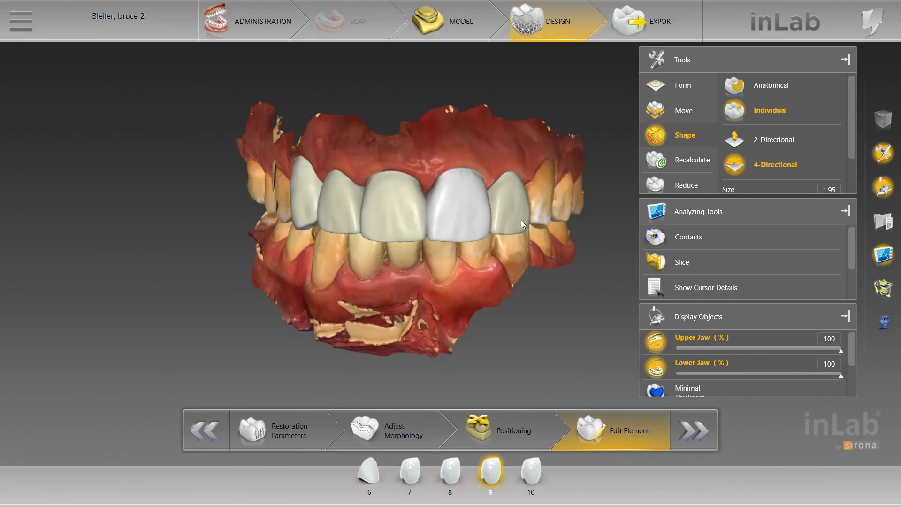
Step: Examine teeth 10 and 8 up close from the facial side, selecting each one
click(511, 235)
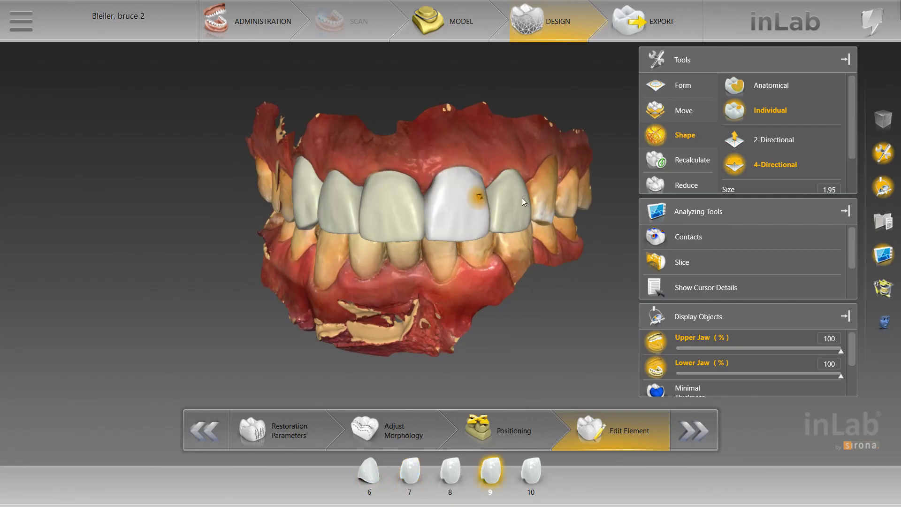
scroll(436, 270, up, 3)
scroll(428, 266, up, 4)
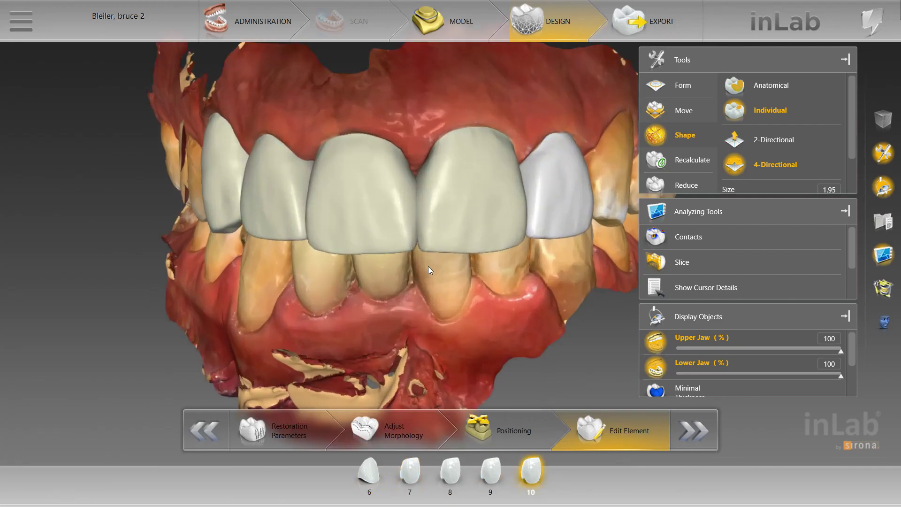
scroll(413, 104, down, 2)
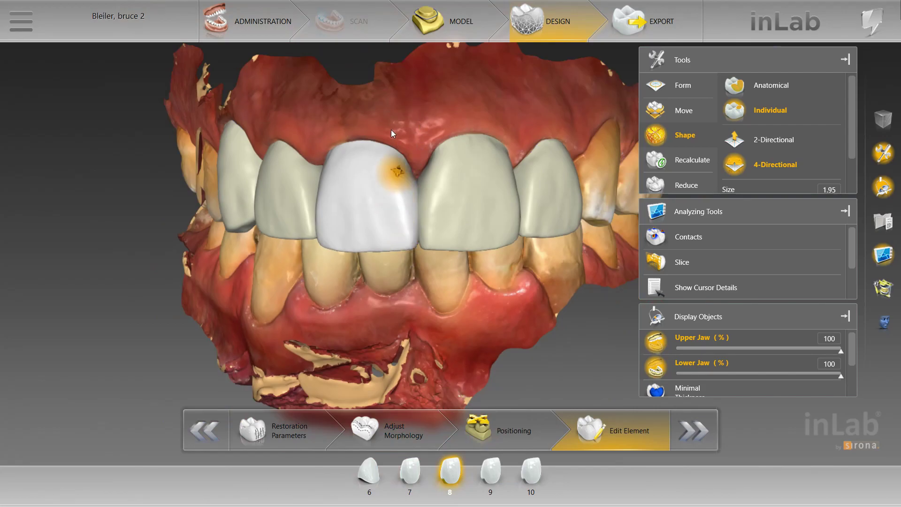
Step: Select tooth 9 and hide the upper jaw to isolate the crown above the lower arch
click(419, 193)
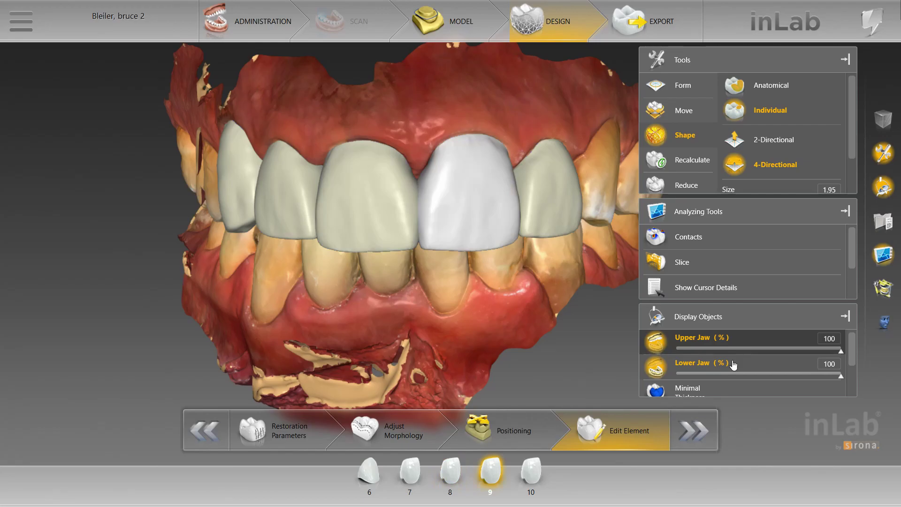
click(655, 367)
click(656, 368)
click(656, 339)
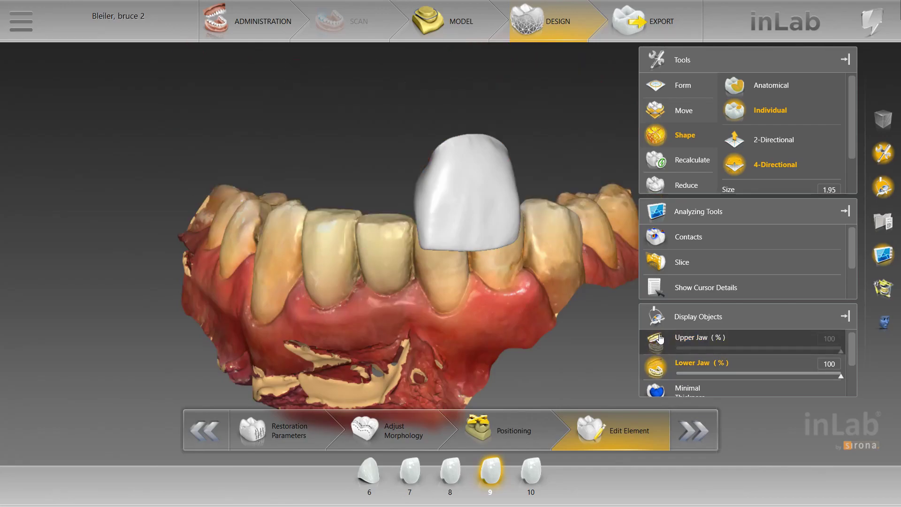
middle_drag(337, 309, 311, 305)
scroll(323, 282, up, 5)
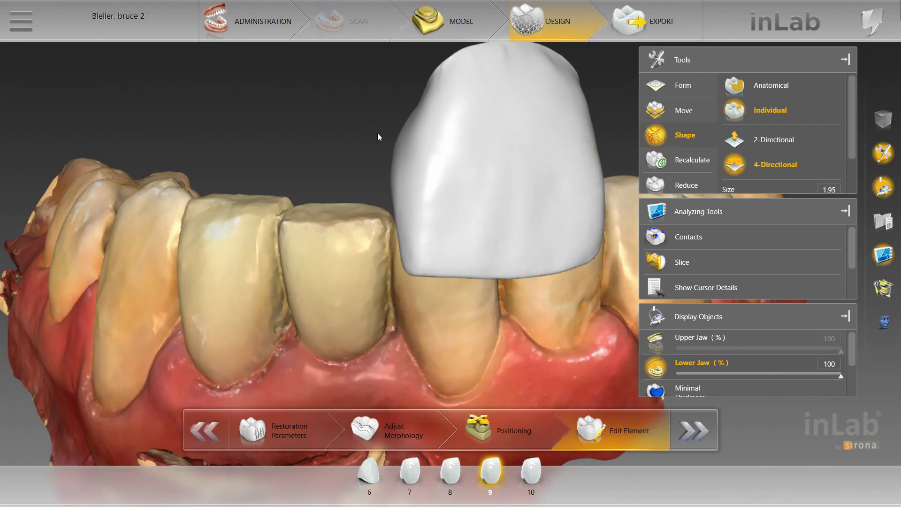
Step: Push the midline edge of tooth 9 inward using the Individual Shape tool set to 2-Directional, size 3.90
click(746, 138)
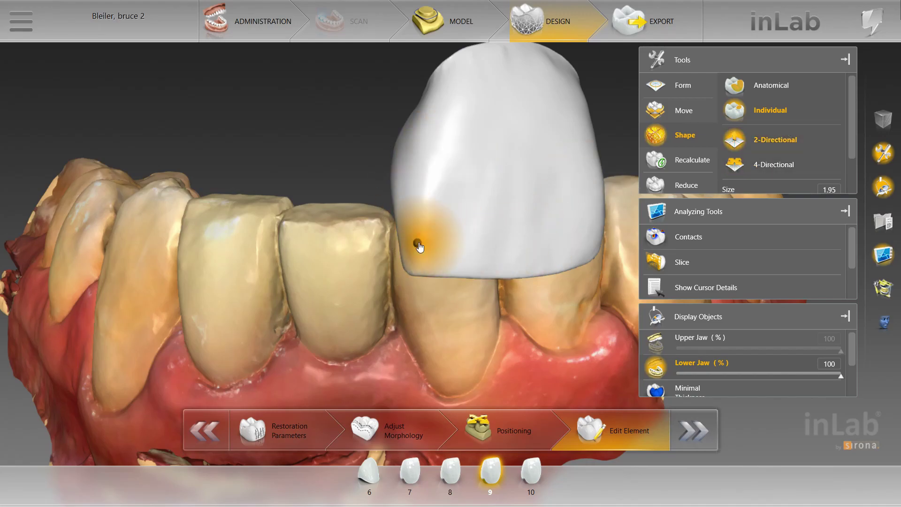
scroll(384, 213, up, 3)
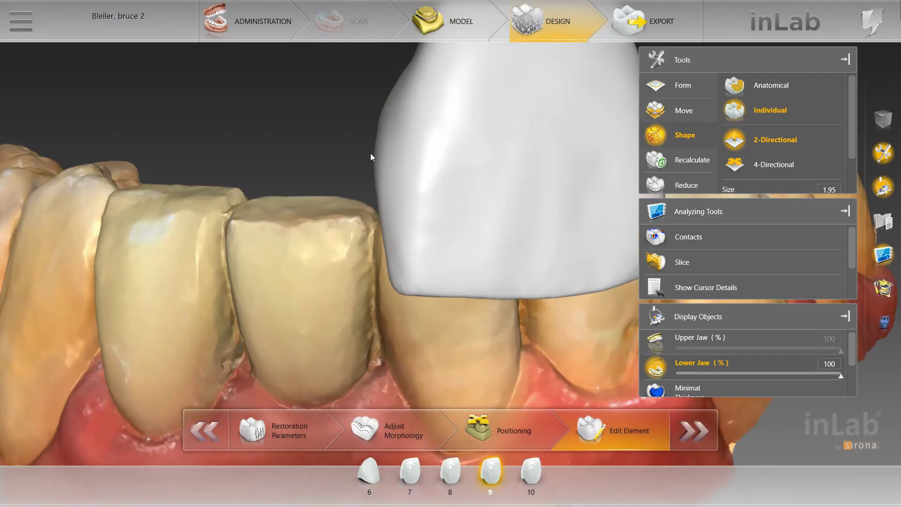
scroll(377, 149, up, 4)
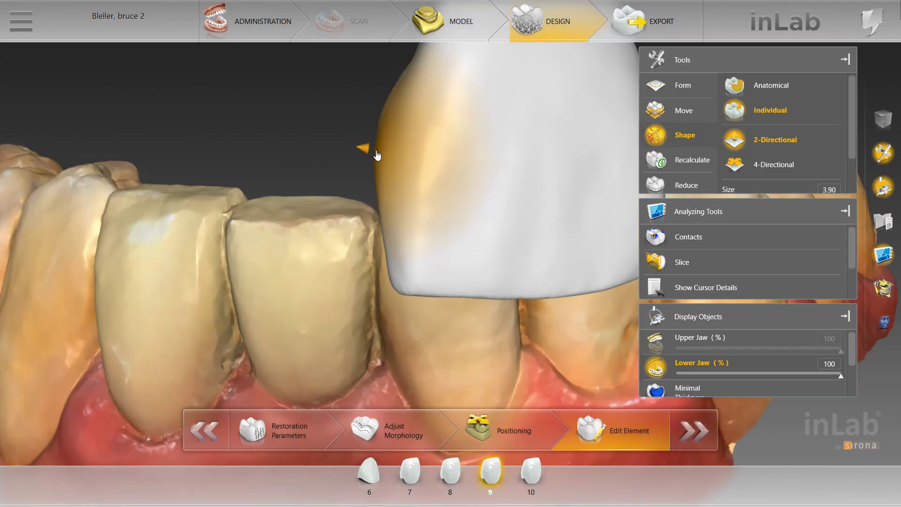
drag(376, 157, 388, 157)
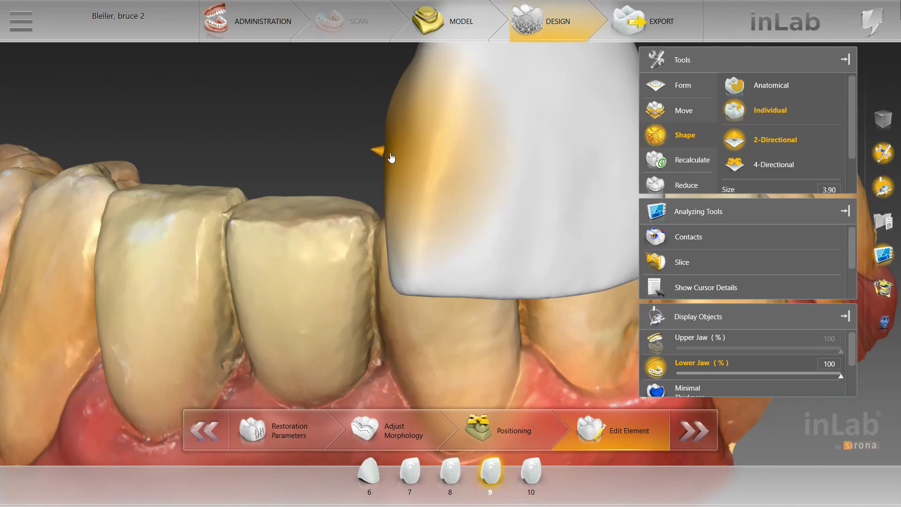
Step: Smooth the midline side of tooth 9 from the incisal corner toward the gum with Form Smooth, size 1.84 mm and strength 21%
right_click(391, 158)
mouse_move(464, 161)
click(533, 181)
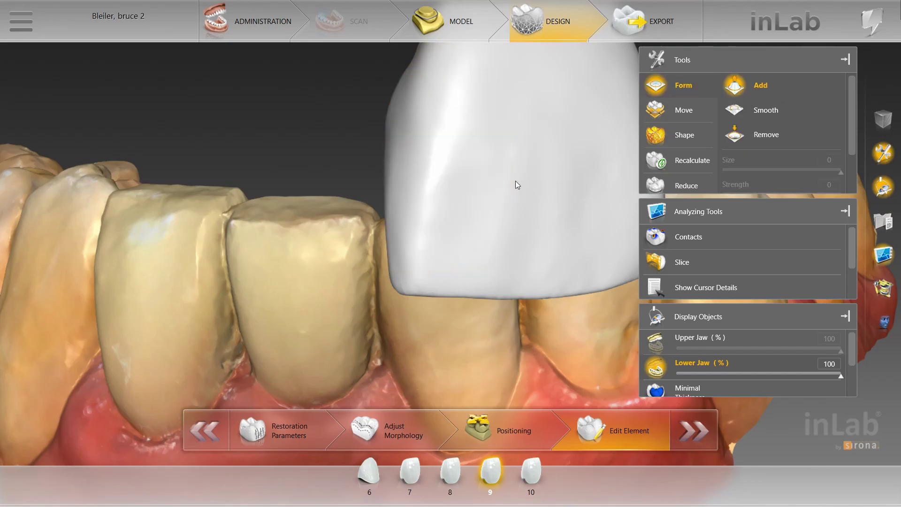
scroll(391, 199, up, 3)
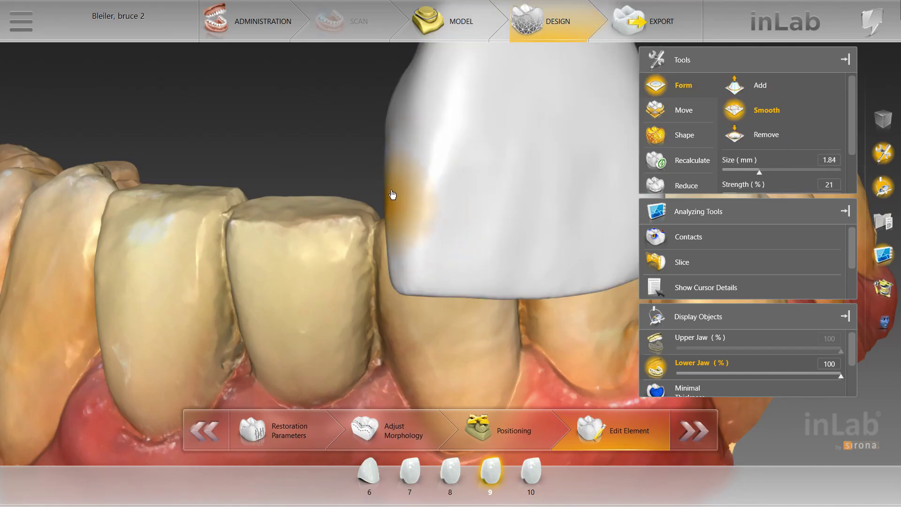
mouse_move(387, 213)
mouse_down()
mouse_move(393, 125)
mouse_move(388, 209)
mouse_move(413, 80)
mouse_move(385, 137)
mouse_move(388, 225)
mouse_move(424, 80)
mouse_up()
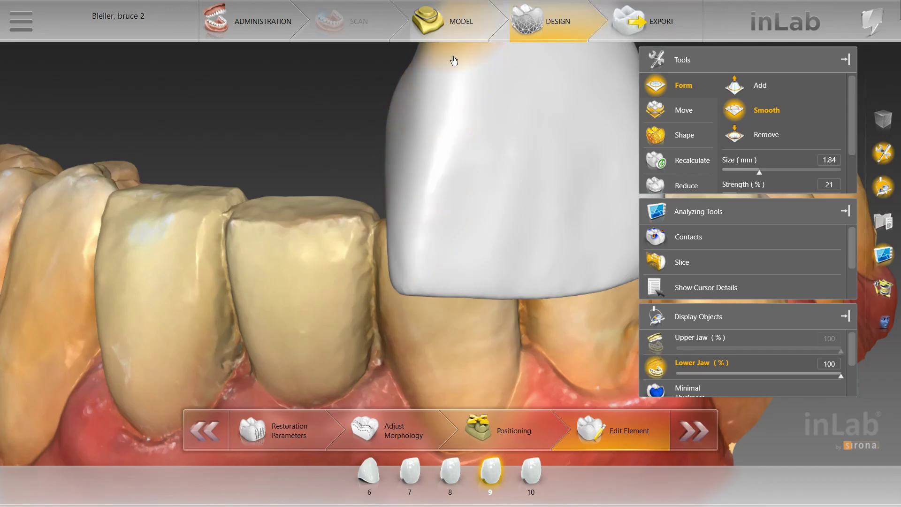
scroll(398, 345, down, 3)
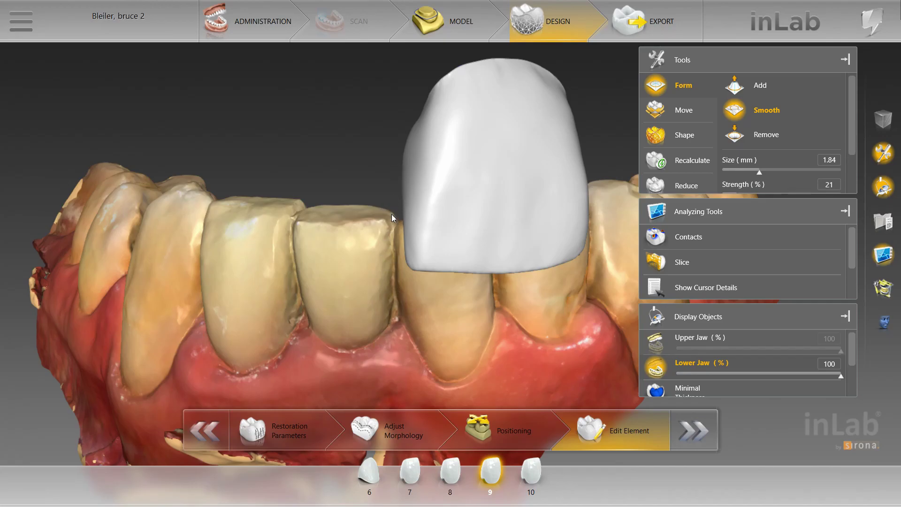
mouse_move(441, 231)
mouse_down()
mouse_move(446, 248)
mouse_move(417, 176)
mouse_up()
Step: Refine the midline contour of tooth 9 with the 2-Directional Individual Shape tool at size 4.48
right_click(418, 178)
mouse_move(480, 215)
click(563, 232)
drag(407, 154, 404, 163)
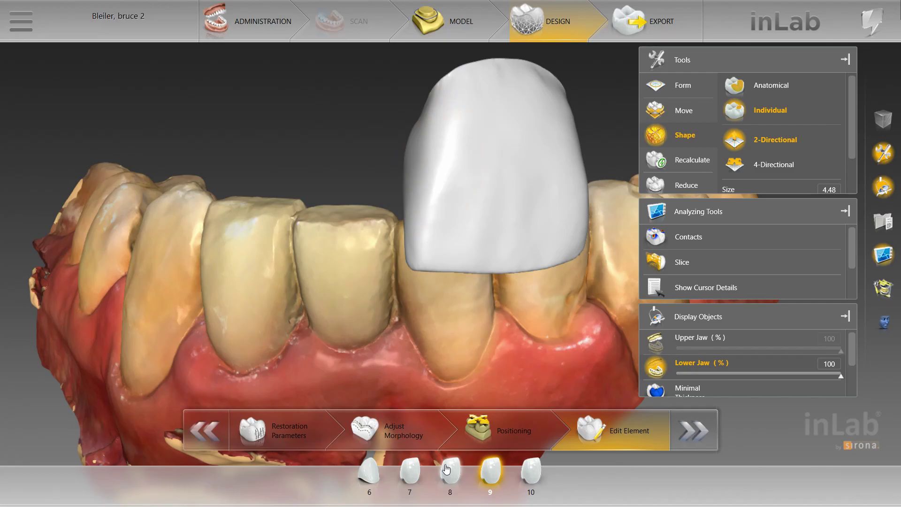
Step: Select tooth 8 and push its midline edge inward with the 2-Directional Individual Shape tool at size 3.73
click(452, 491)
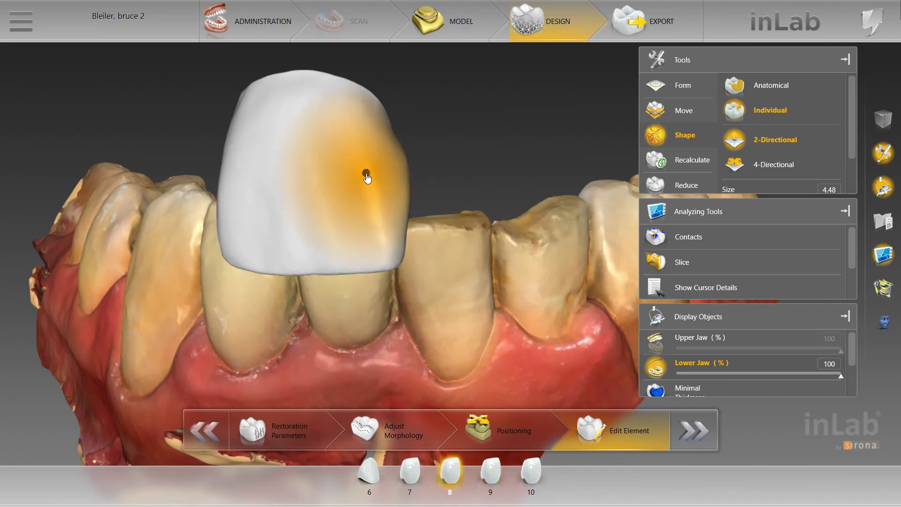
scroll(381, 150, up, 2)
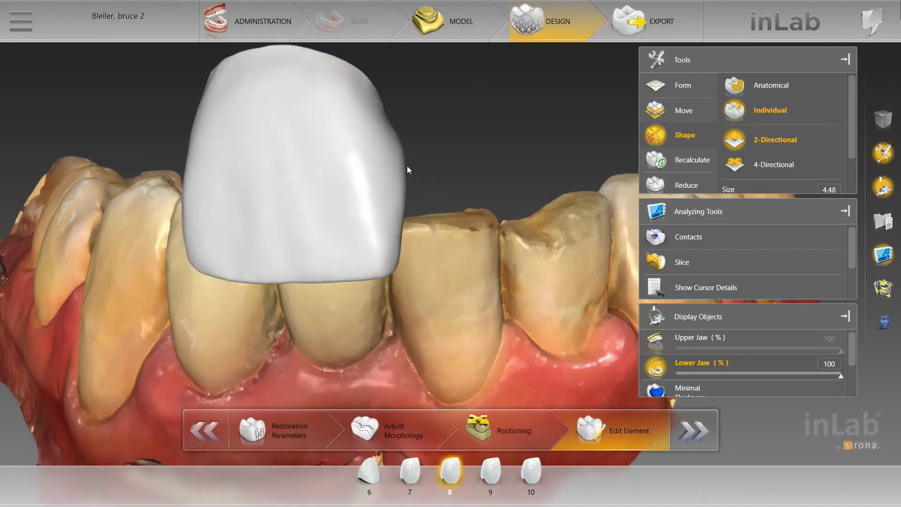
right_drag(406, 170, 406, 192)
drag(404, 168, 390, 172)
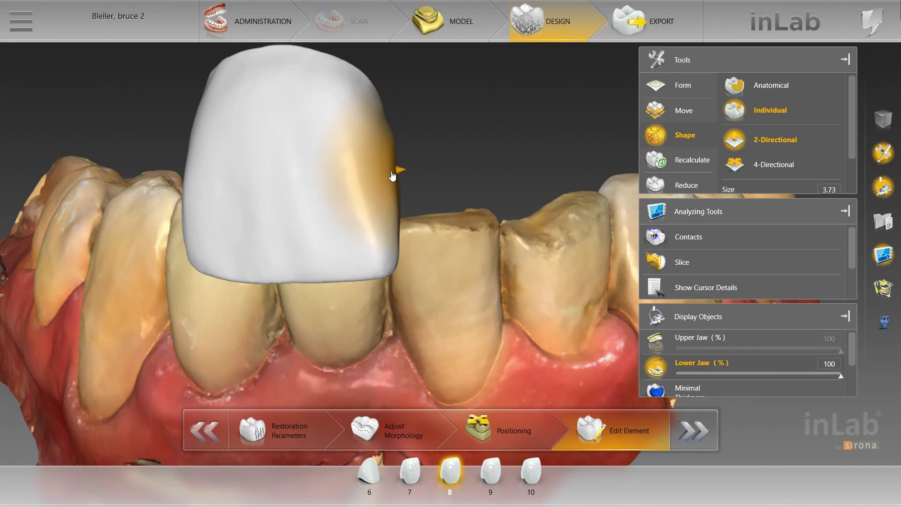
Step: Smooth the midline side of tooth 8 from the incisal corner upward with Form Smooth, size 1.89 mm and strength 21%
right_click(394, 174)
mouse_move(409, 207)
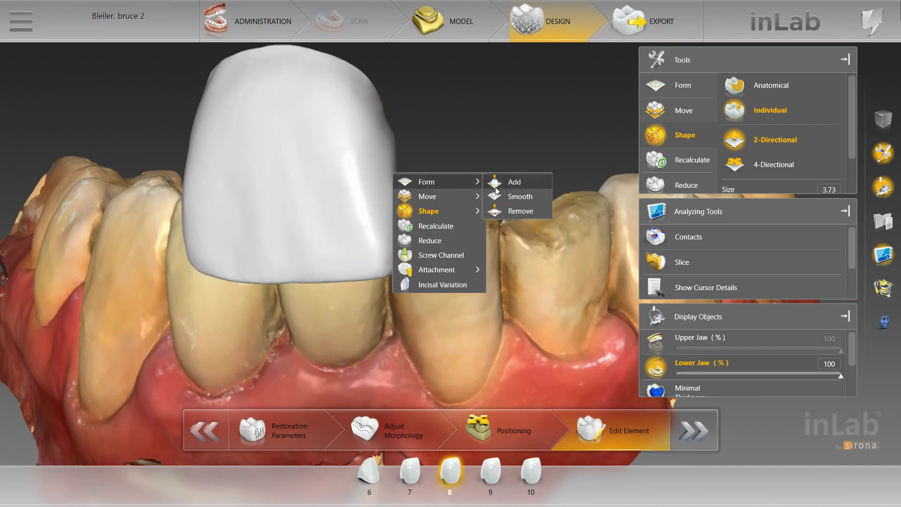
click(520, 196)
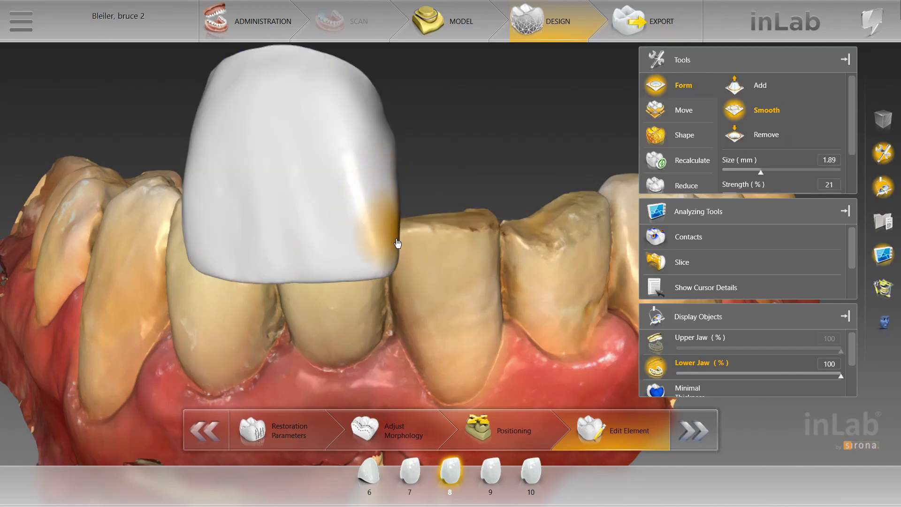
mouse_move(397, 245)
mouse_down()
mouse_move(391, 162)
mouse_move(400, 187)
mouse_up()
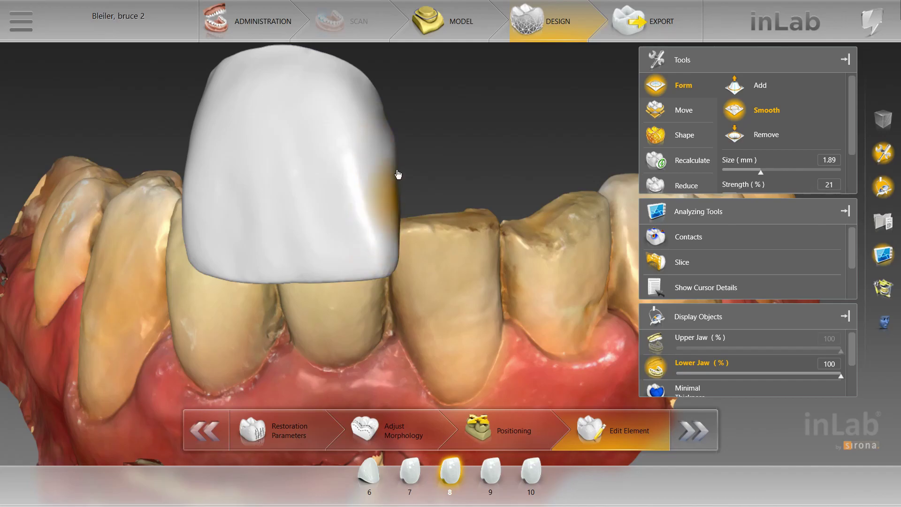
drag(394, 80, 412, 223)
mouse_move(353, 189)
mouse_down()
mouse_move(350, 221)
mouse_move(354, 153)
mouse_move(387, 197)
mouse_move(344, 230)
mouse_move(366, 173)
mouse_up()
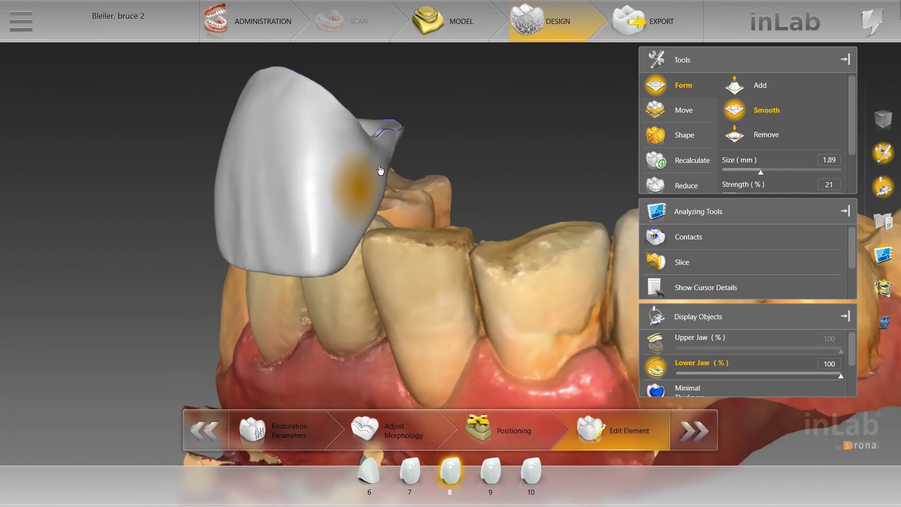
Step: Select tooth 9 and turn on the contact display to examine its midline contact area
click(490, 471)
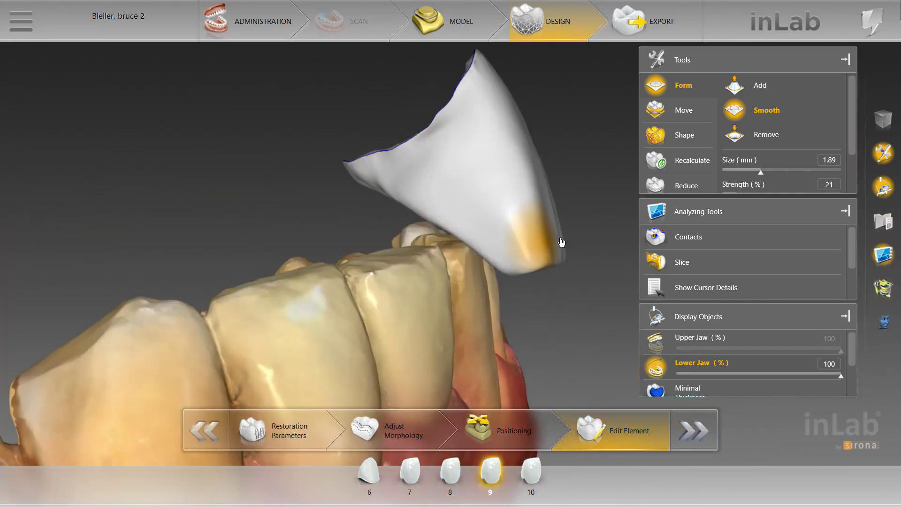
click(647, 229)
drag(571, 123, 463, 324)
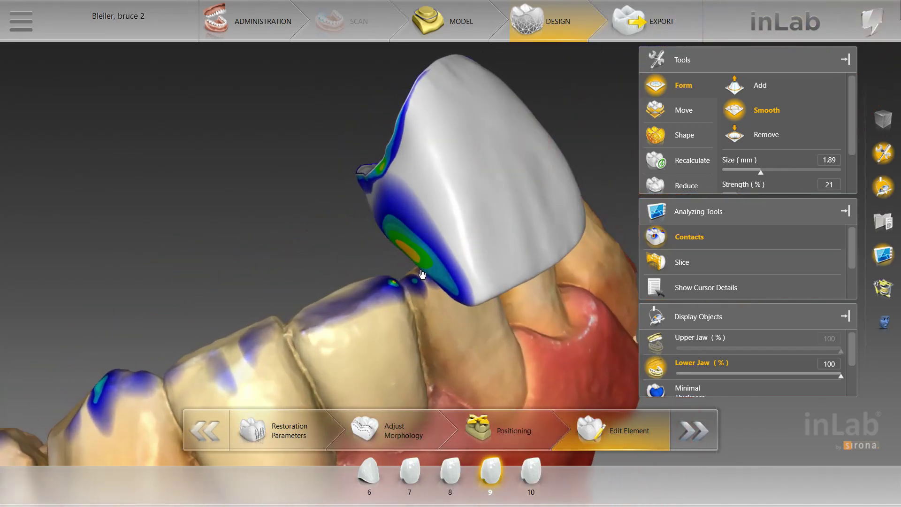
drag(374, 291, 339, 289)
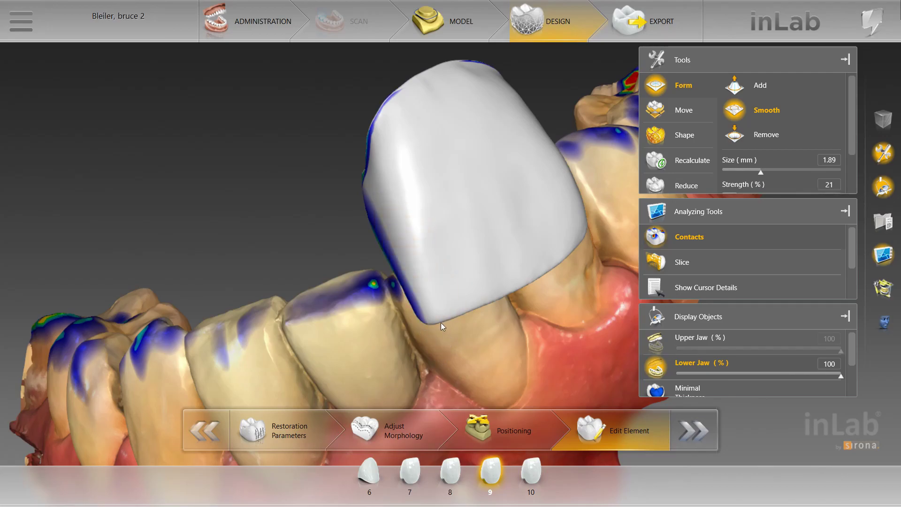
Step: Compare the midline contact areas of teeth 8 and 9, finishing with a side view of tooth 8
click(451, 471)
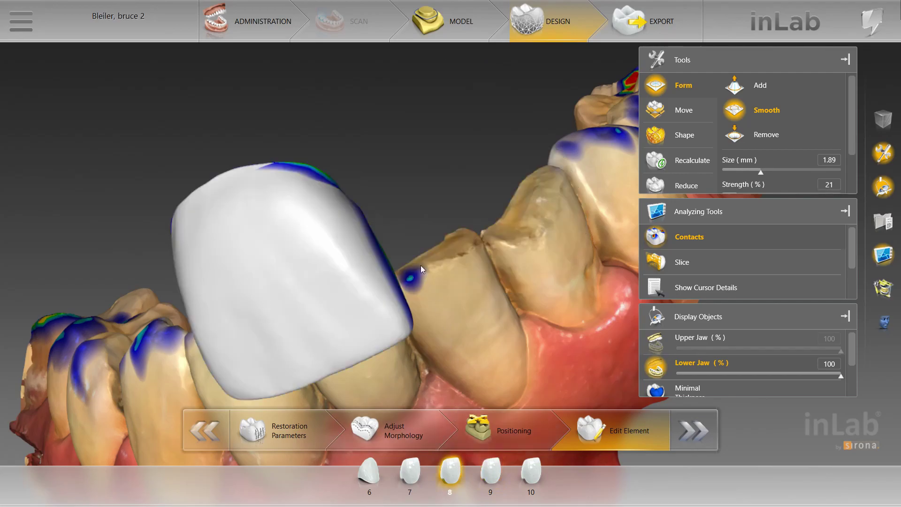
click(486, 483)
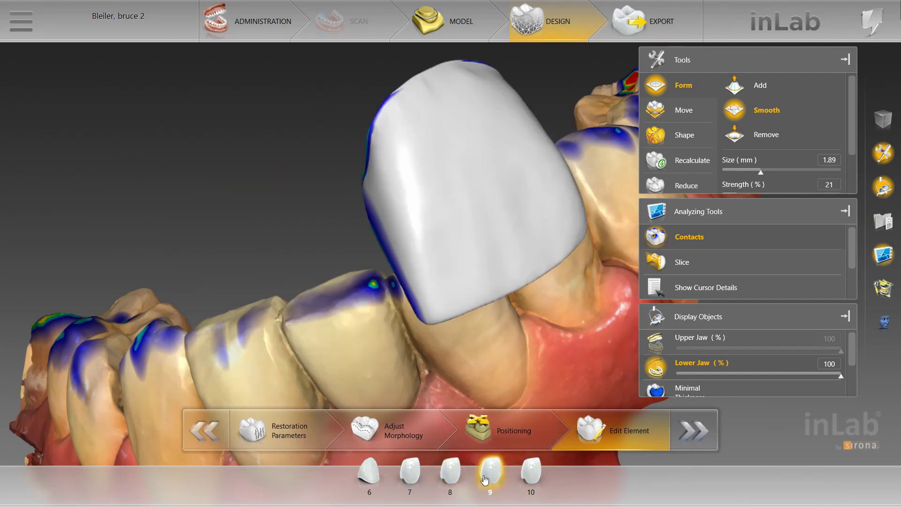
scroll(371, 323, up, 2)
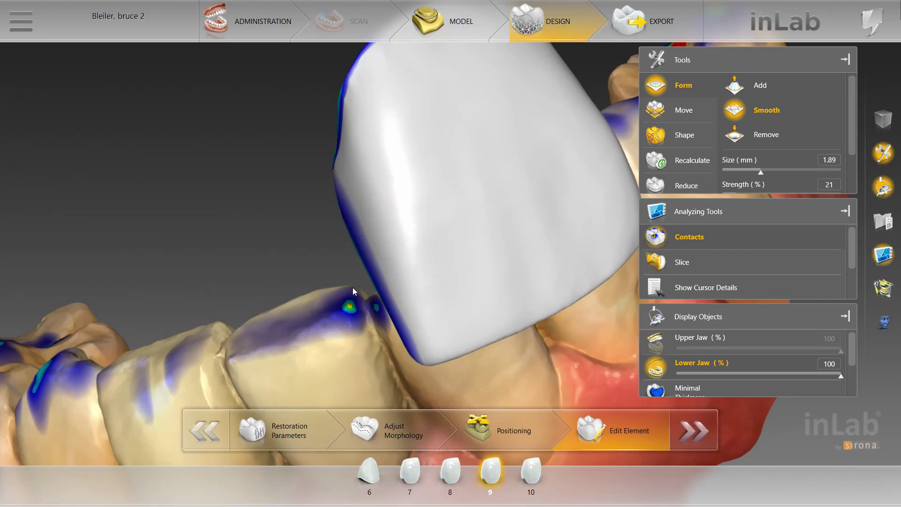
click(442, 482)
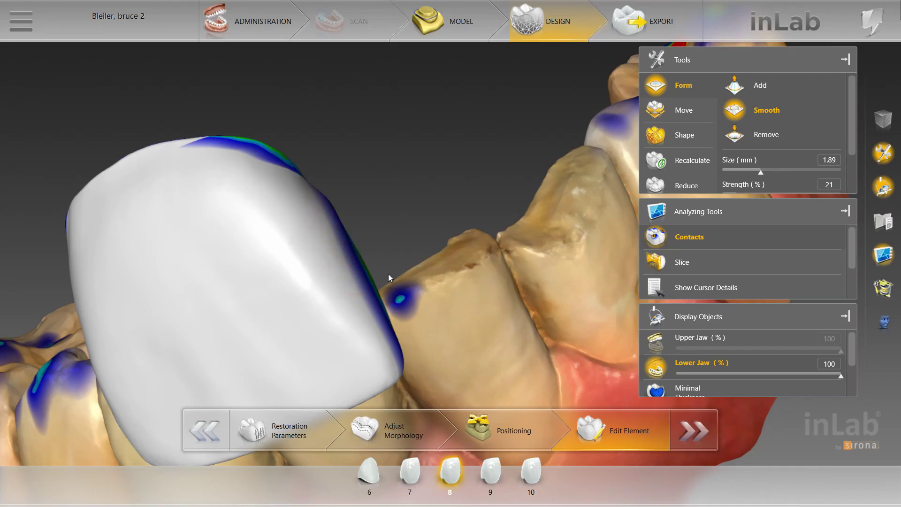
right_drag(408, 262, 341, 277)
mouse_move(341, 268)
mouse_down()
mouse_move(338, 298)
mouse_move(343, 258)
mouse_up()
mouse_move(377, 231)
right_down()
mouse_move(407, 236)
mouse_move(369, 241)
right_up()
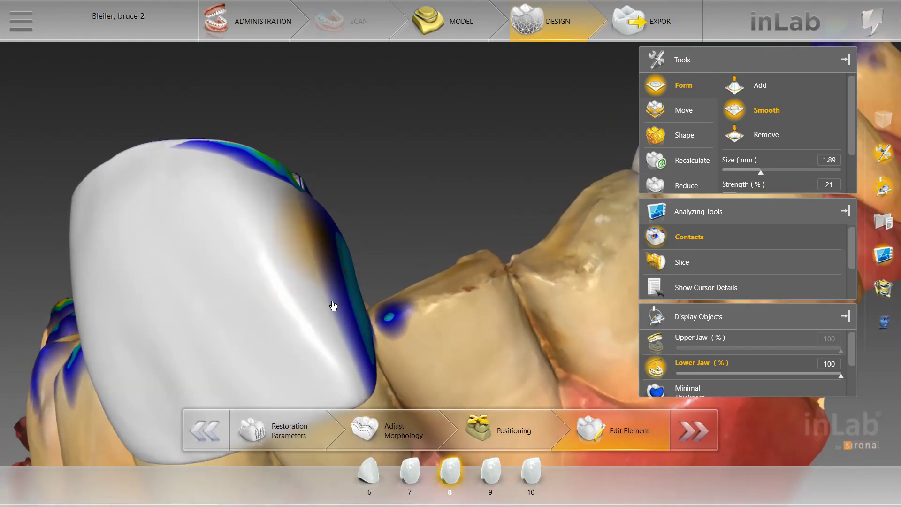
right_drag(394, 275, 285, 316)
mouse_move(285, 315)
mouse_down()
mouse_move(298, 229)
mouse_move(279, 287)
mouse_up()
scroll(547, 263, down, 8)
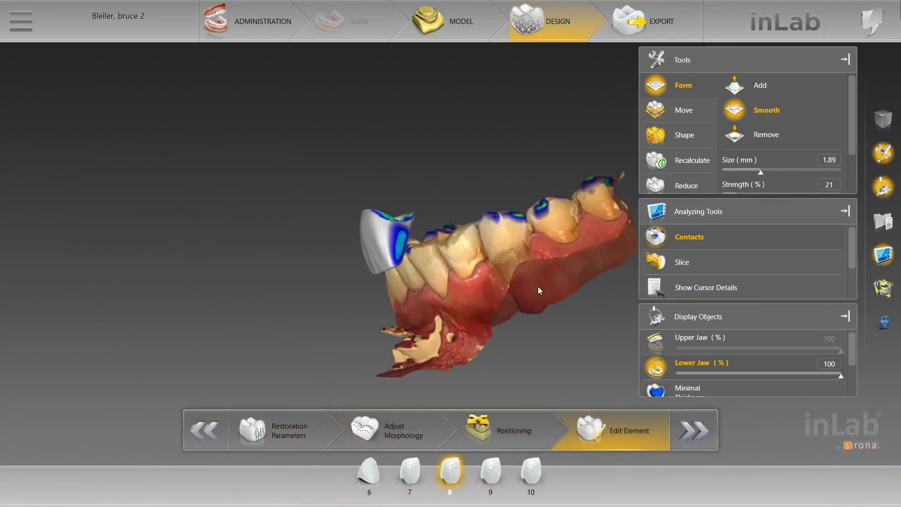
Step: Show the upper jaw and examine the midline of teeth 8 and 9 from the front
click(655, 342)
right_drag(425, 161, 533, 164)
scroll(457, 155, up, 3)
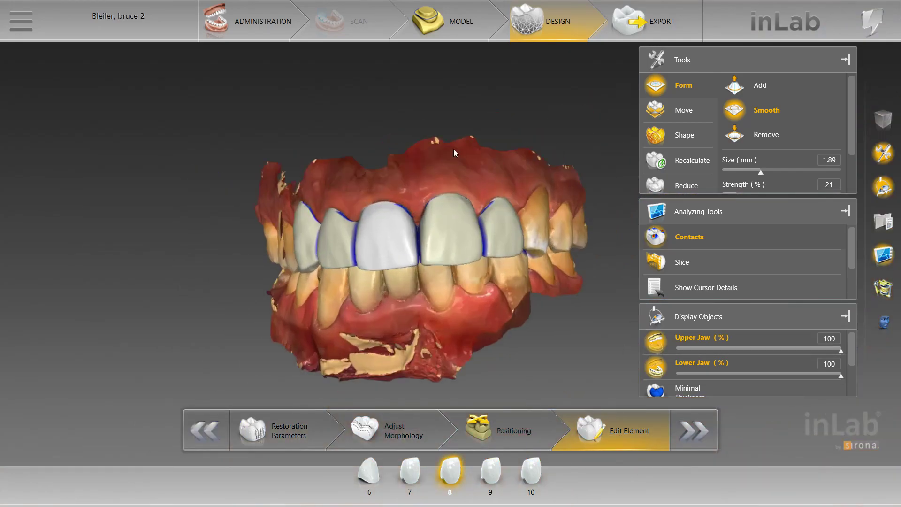
scroll(404, 165, up, 5)
right_click(407, 168)
scroll(410, 168, down, 4)
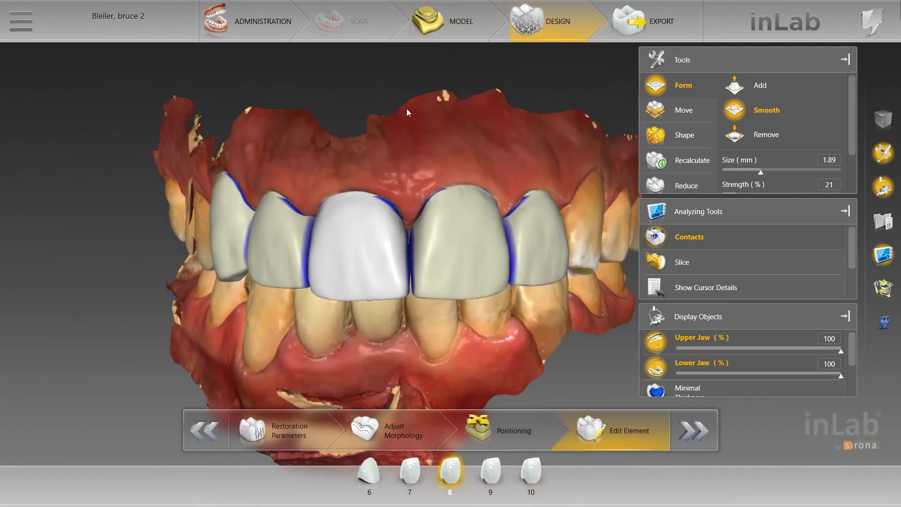
scroll(488, 181, up, 4)
click(488, 182)
scroll(441, 207, down, 2)
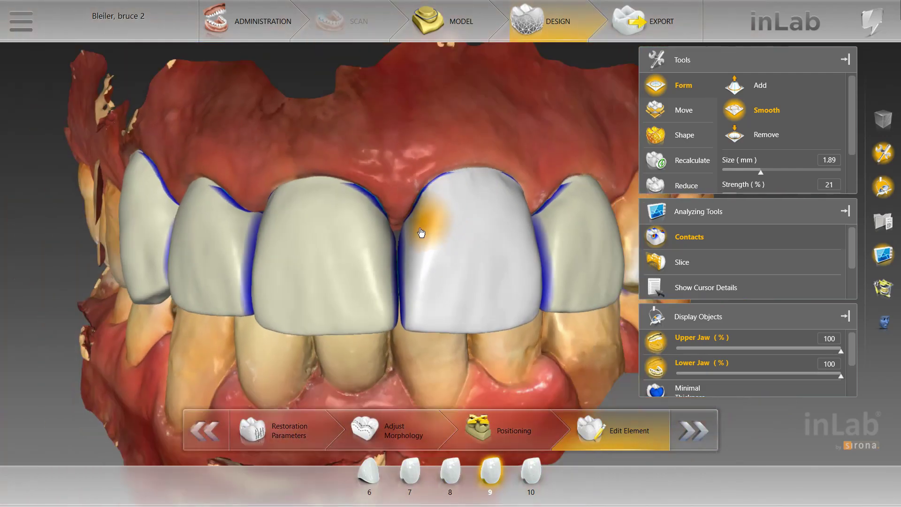
Step: Adjust the midline sides of teeth 8 and 9 with the Anatomical Shape tool set to 2-Directional
right_click(386, 310)
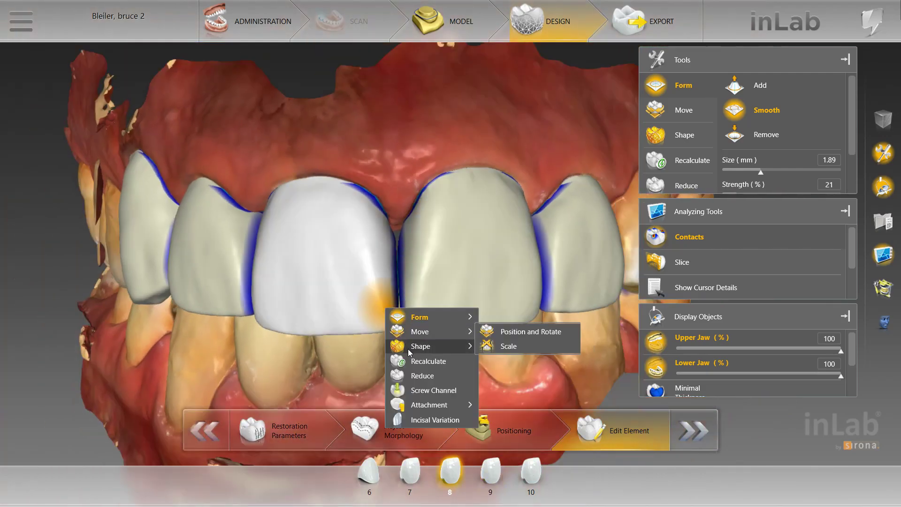
mouse_move(413, 348)
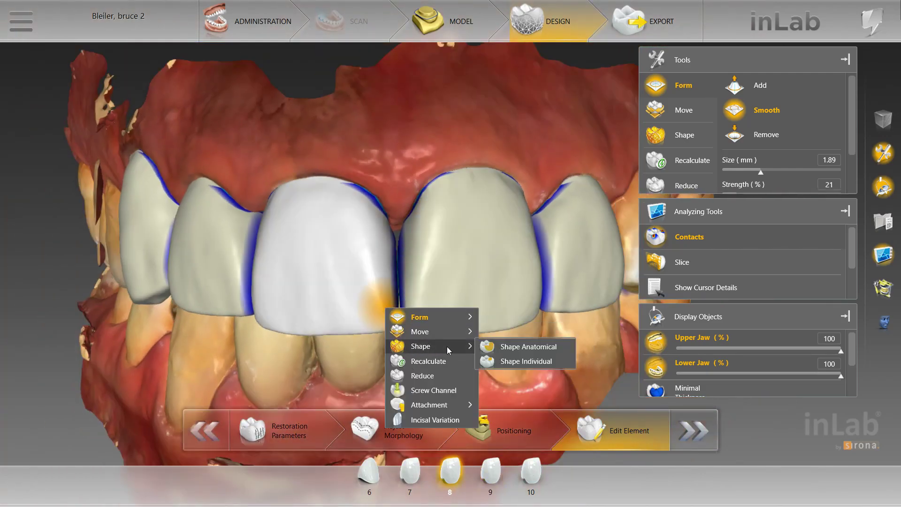
click(504, 350)
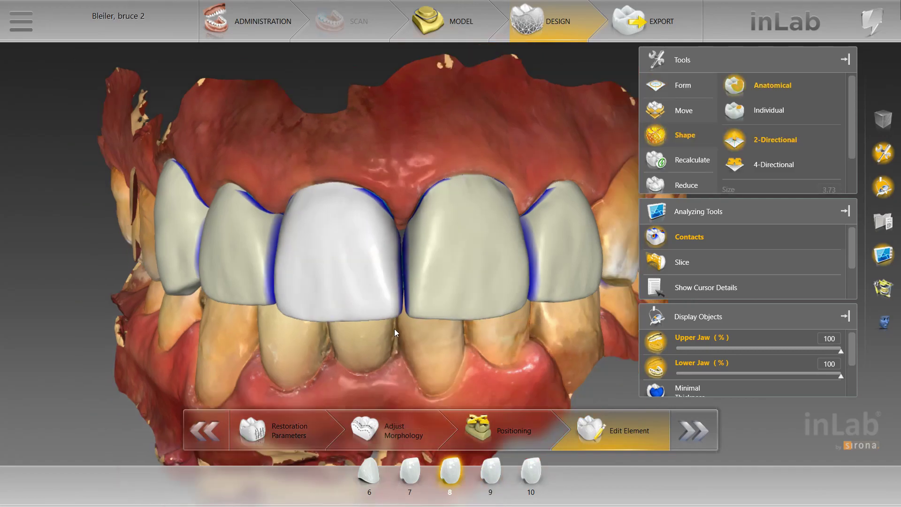
click(396, 328)
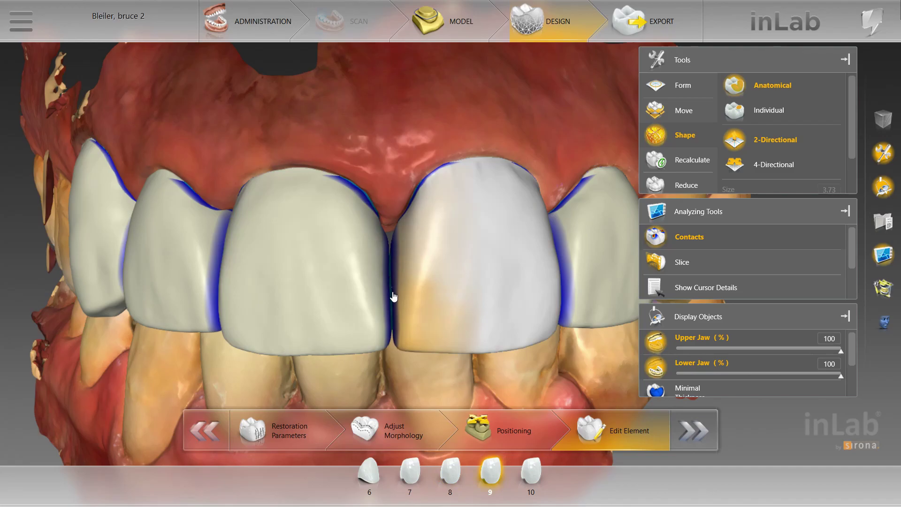
click(389, 296)
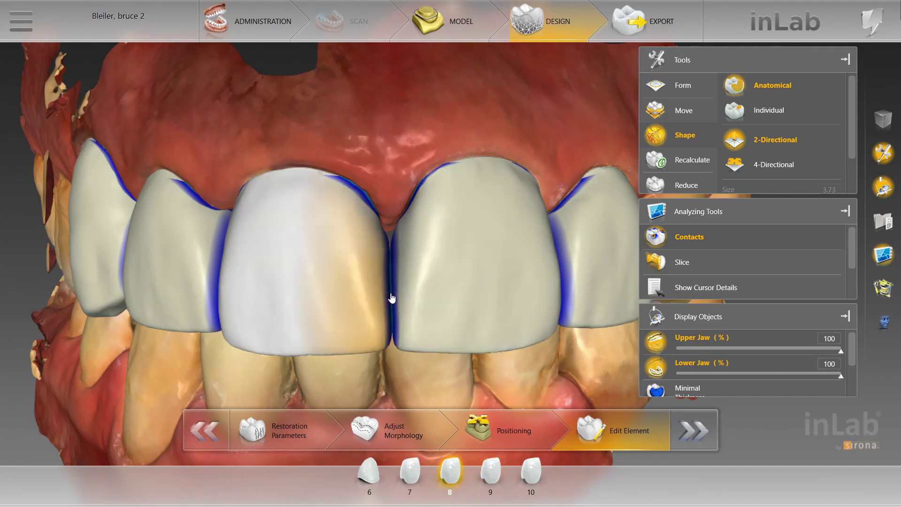
click(419, 340)
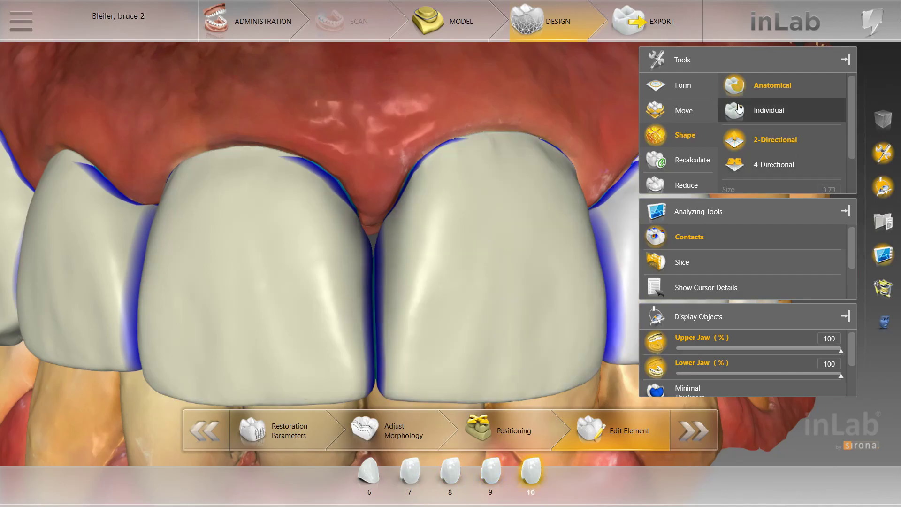
Step: Switch to the 2-Directional Individual Shape tool at size 2.08 and hide the upper jaw to expose the midline contact of tooth 9
click(739, 109)
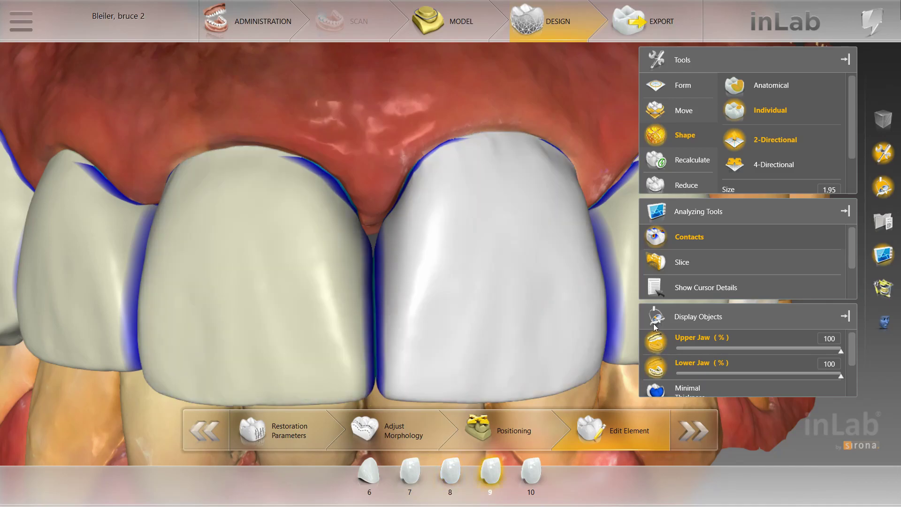
click(656, 350)
drag(362, 202, 407, 135)
scroll(402, 185, up, 3)
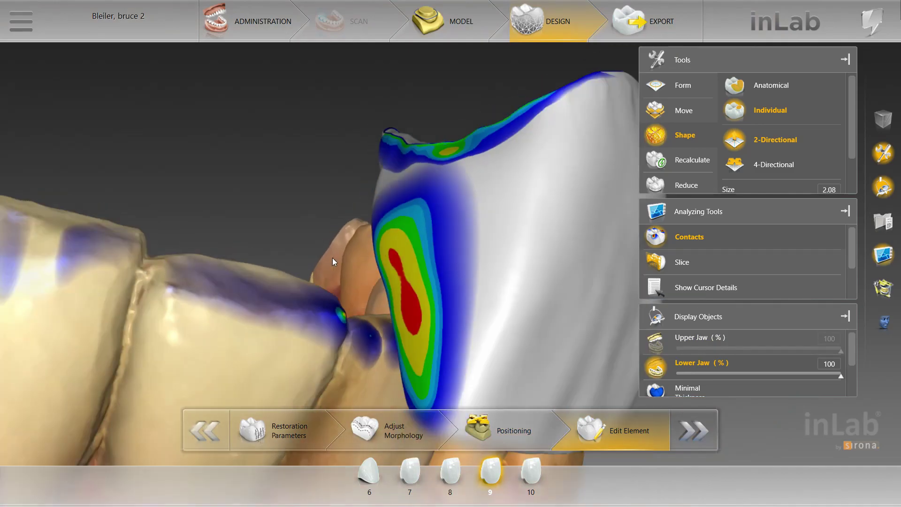
drag(332, 260, 339, 162)
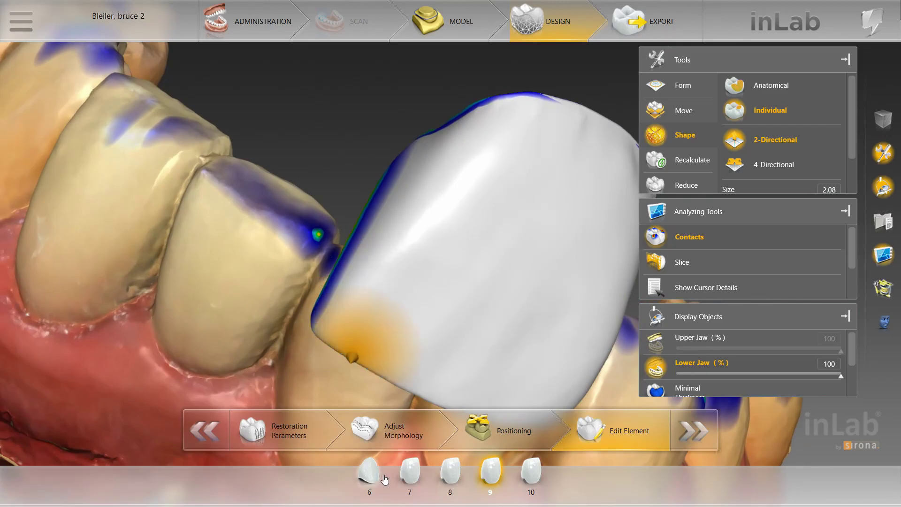
Step: Select tooth 8 and ease its midline contact with the 2-Directional Individual Shape tool at size 2.08
click(449, 475)
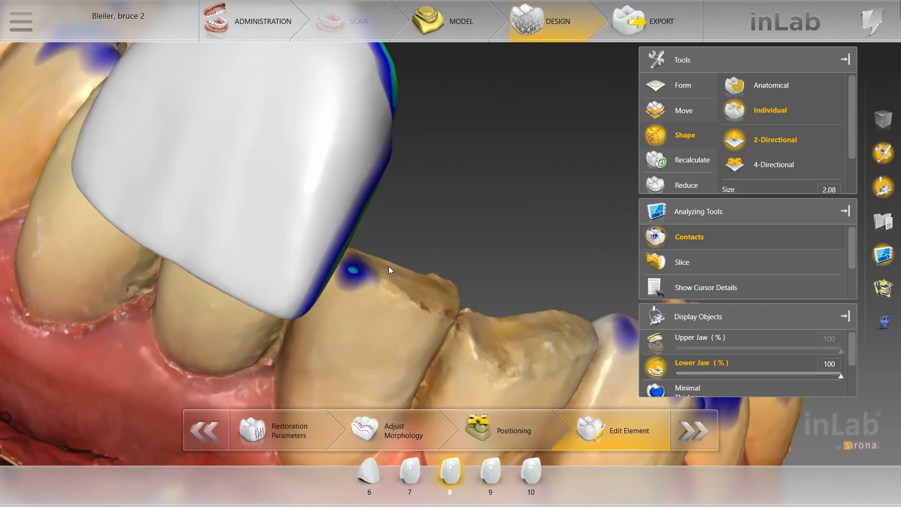
drag(367, 268, 328, 254)
scroll(322, 252, down, 3)
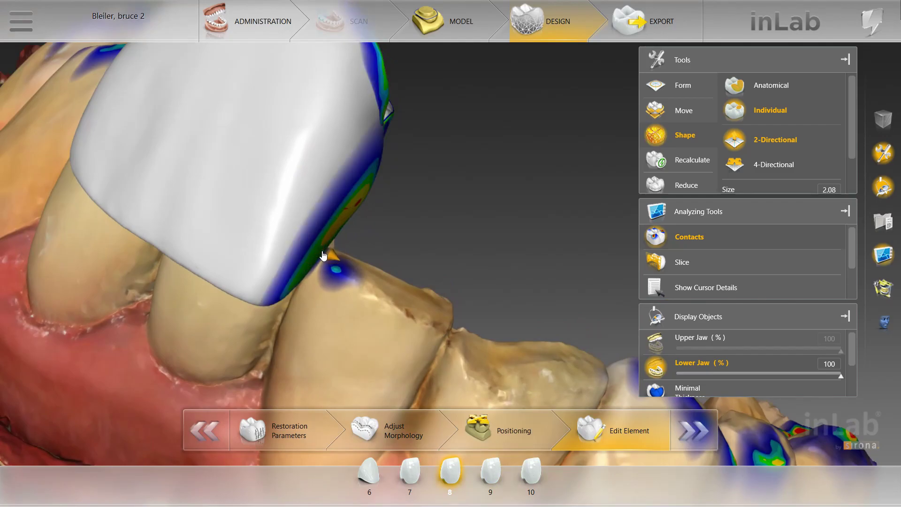
drag(360, 240, 380, 247)
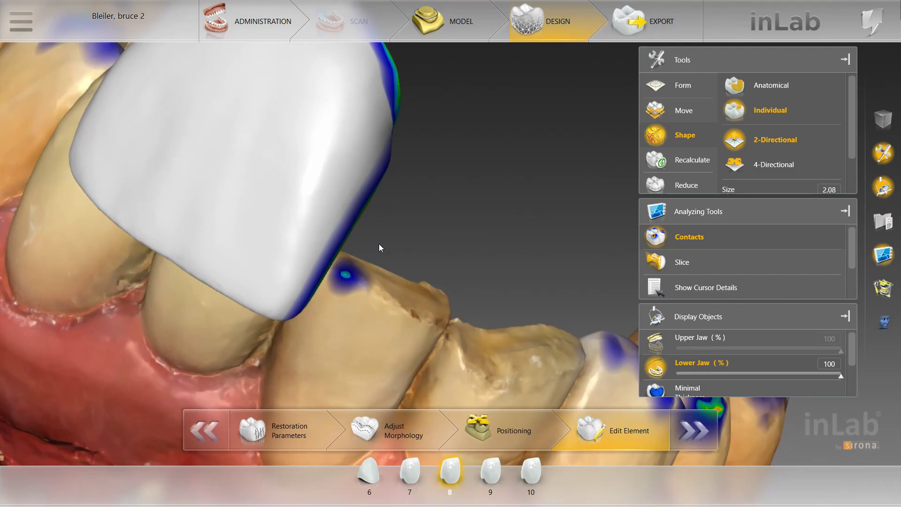
drag(371, 211, 348, 206)
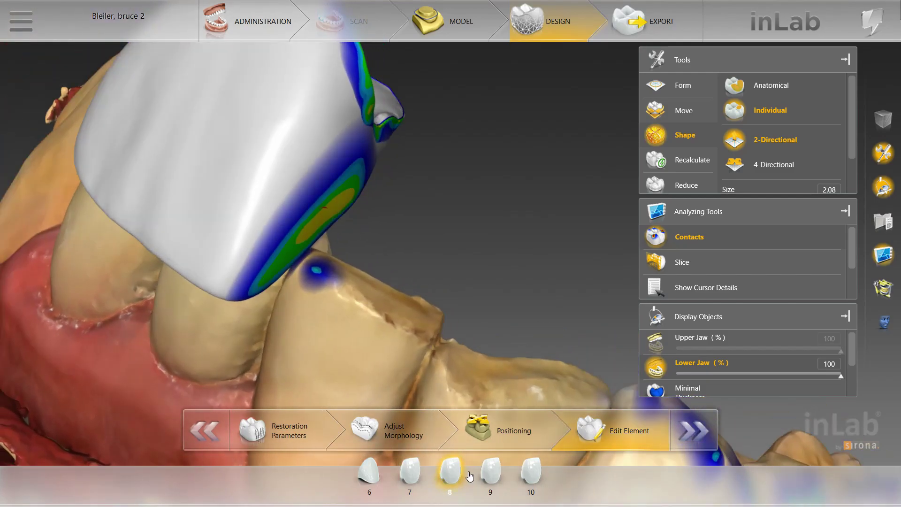
Step: Select tooth 9 and reduce its midline contact with the 2-Directional Individual Shape tool at size 2.48
click(490, 470)
scroll(287, 175, down, 3)
drag(295, 172, 326, 195)
scroll(328, 222, up, 5)
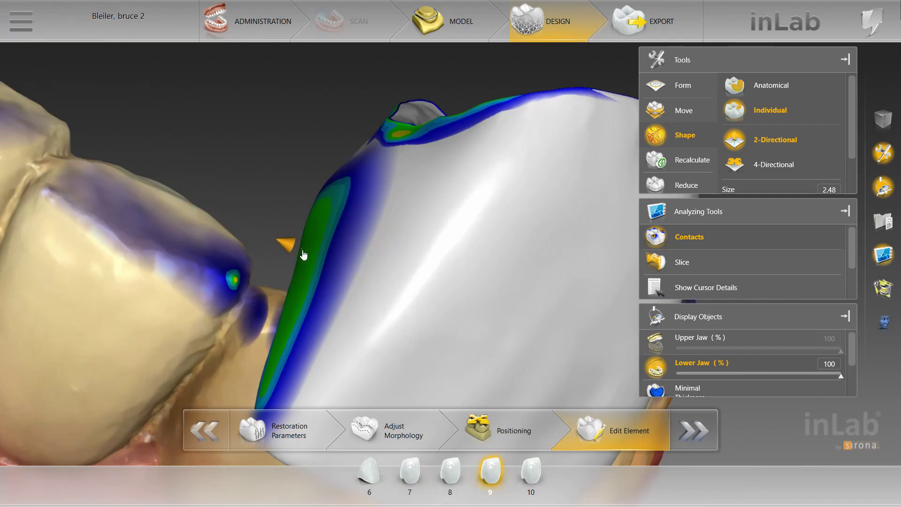
Step: Show the upper jaw, turn off the contact display, and review the anterior restorations from the front
scroll(489, 295, down, 8)
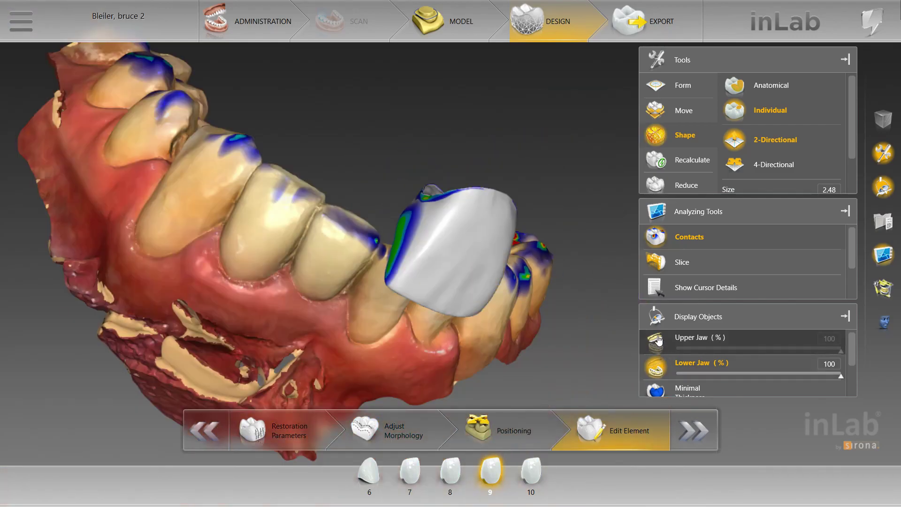
click(655, 344)
click(450, 471)
click(507, 199)
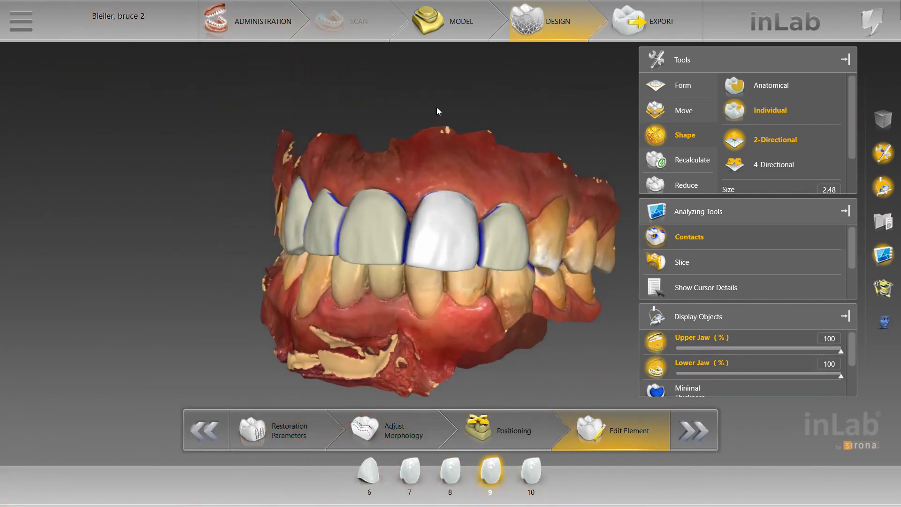
scroll(556, 214, down, 3)
drag(555, 213, 373, 167)
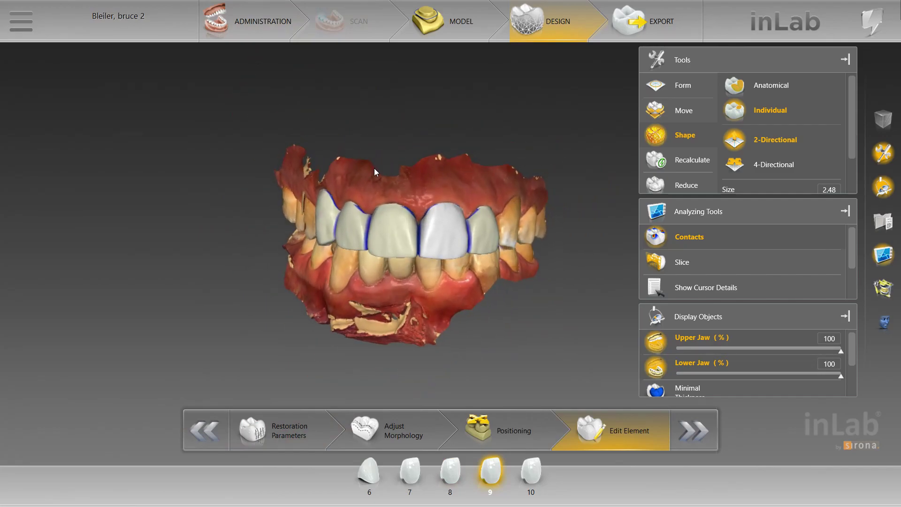
right_click(373, 173)
click(689, 236)
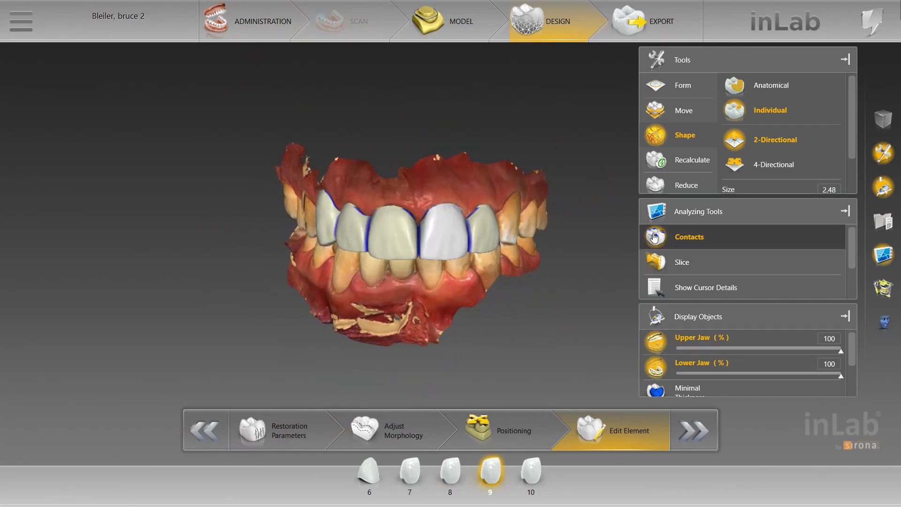
scroll(439, 140, up, 5)
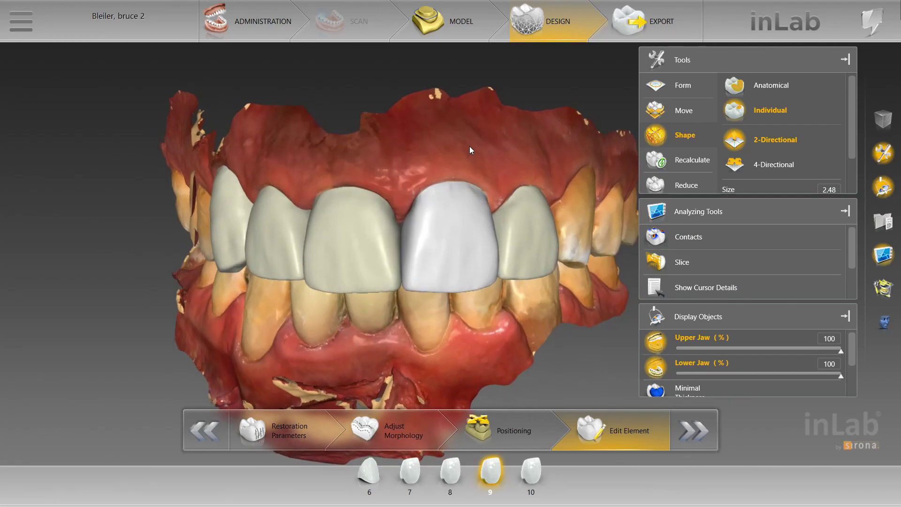
Step: Examine the proportions and midline of the anterior restorations from the front, selecting tooth 10 and returning the selection to tooth 9
scroll(470, 147, down, 4)
click(503, 235)
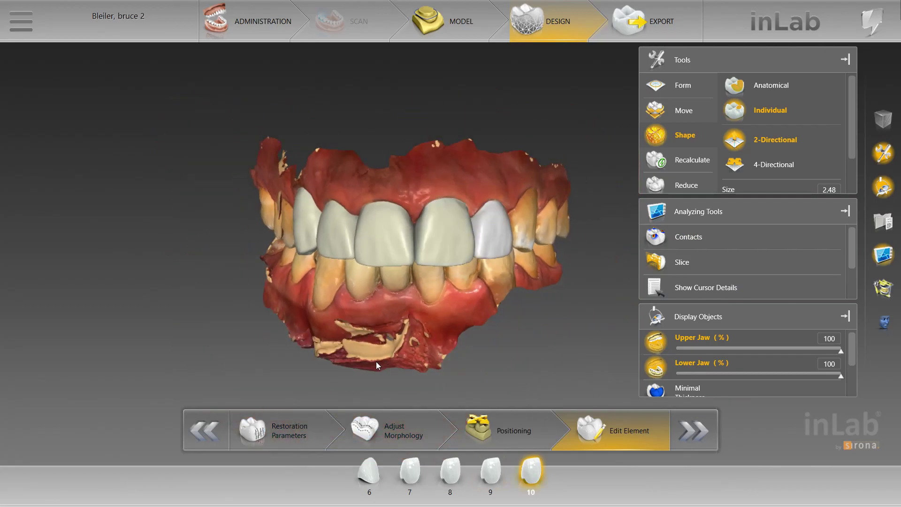
scroll(347, 357, up, 3)
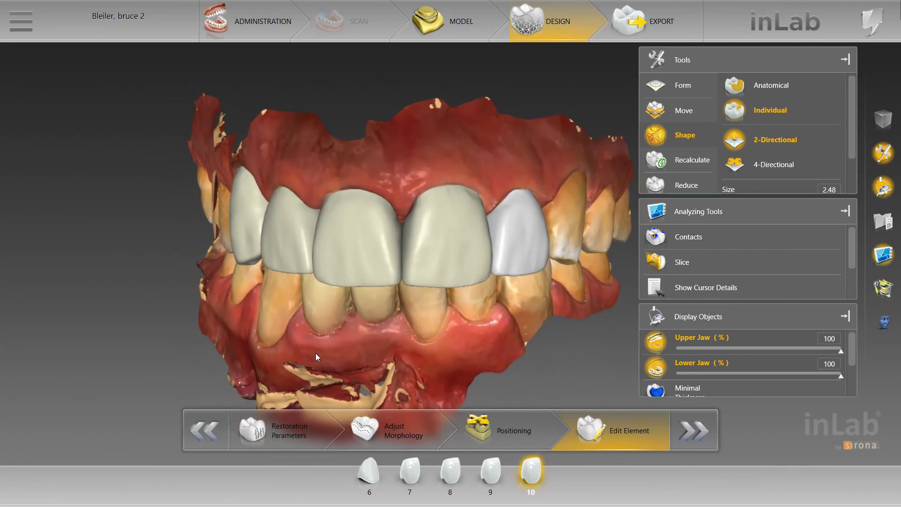
scroll(315, 353, up, 3)
scroll(339, 361, down, 3)
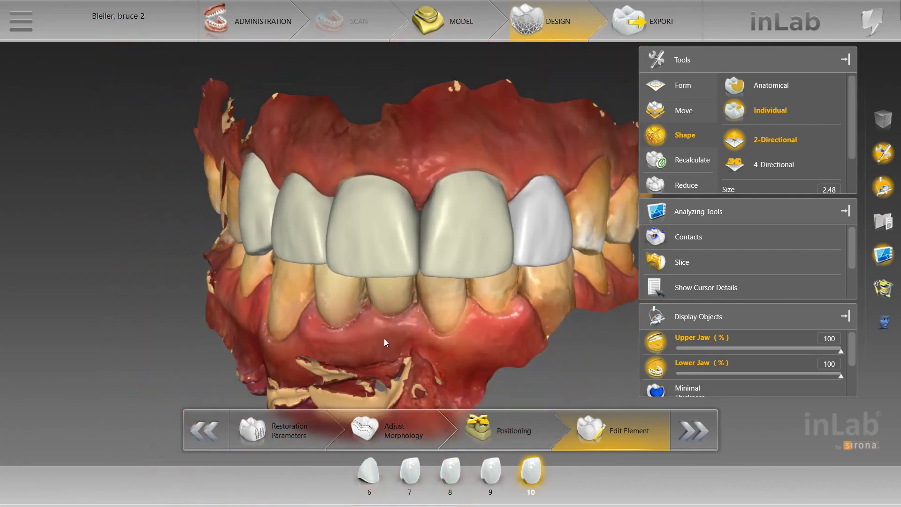
drag(592, 275, 598, 277)
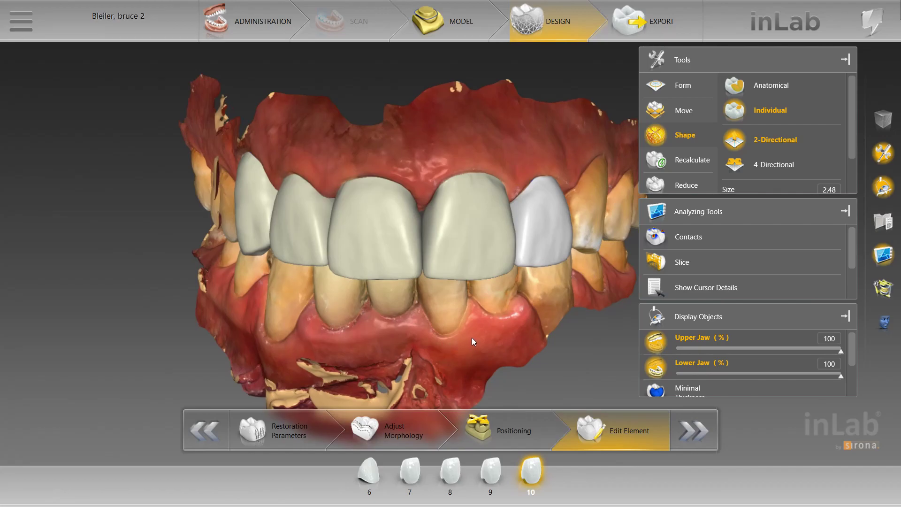
scroll(472, 338, up, 5)
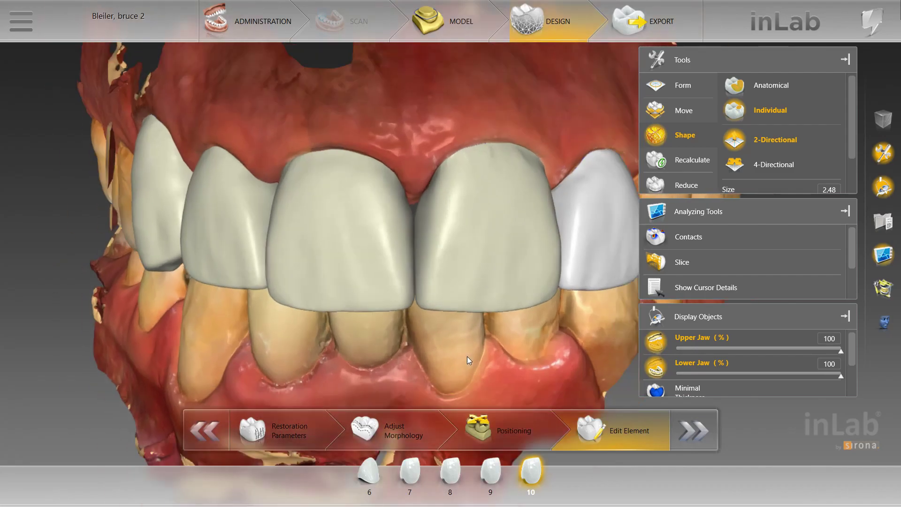
click(446, 248)
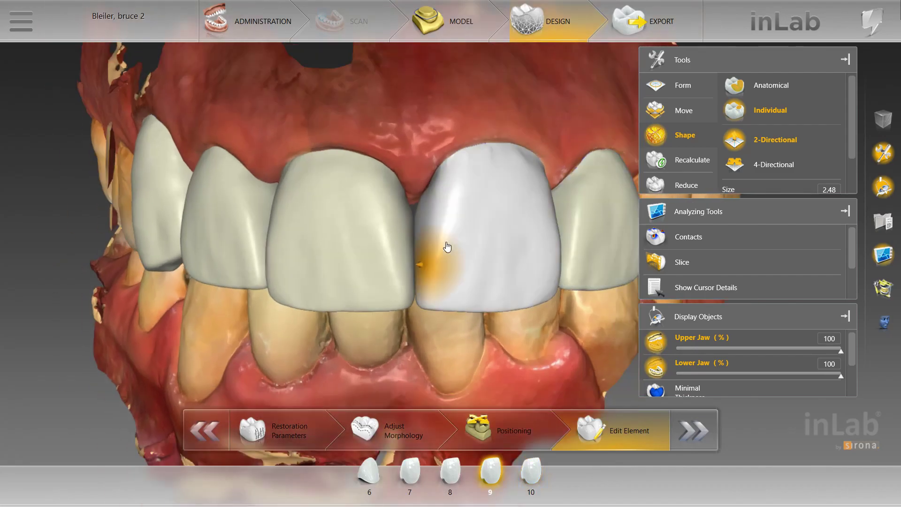